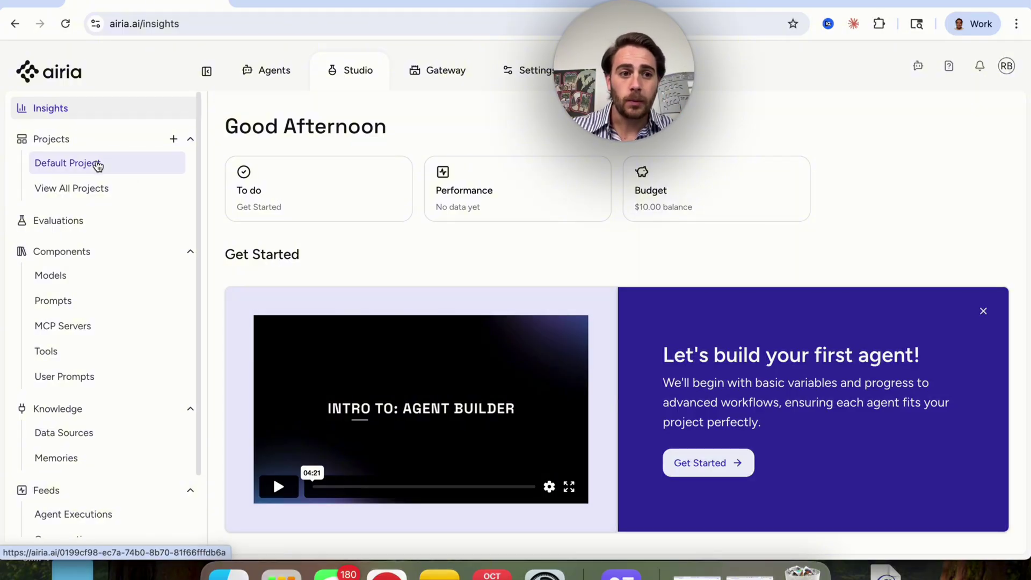
- Create a project named "Legal Compliance" with the description "Compliance agent" and open it
{"action": "left_click", "coordinate": [166, 148]}
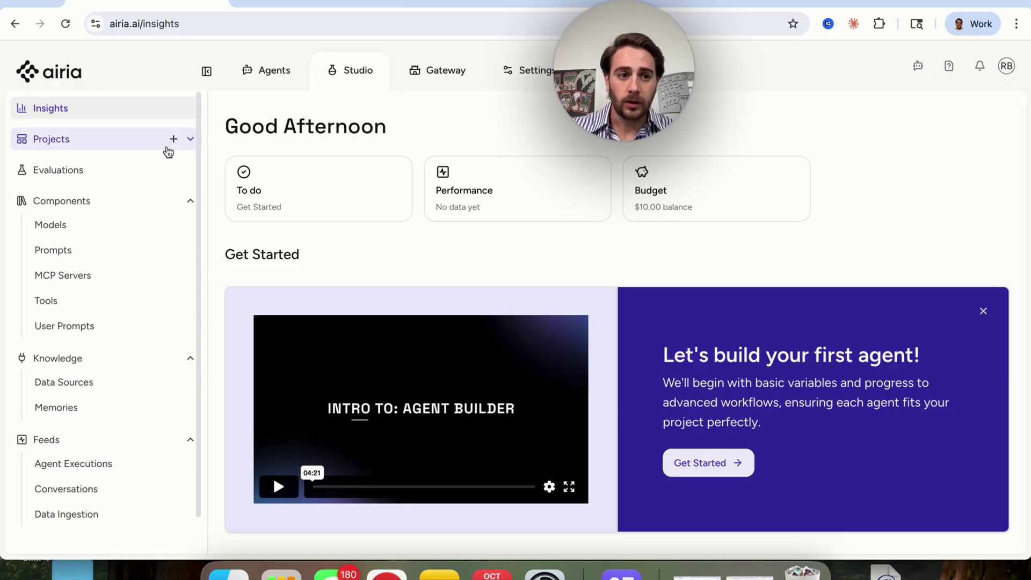
{"action": "left_click", "coordinate": [172, 139]}
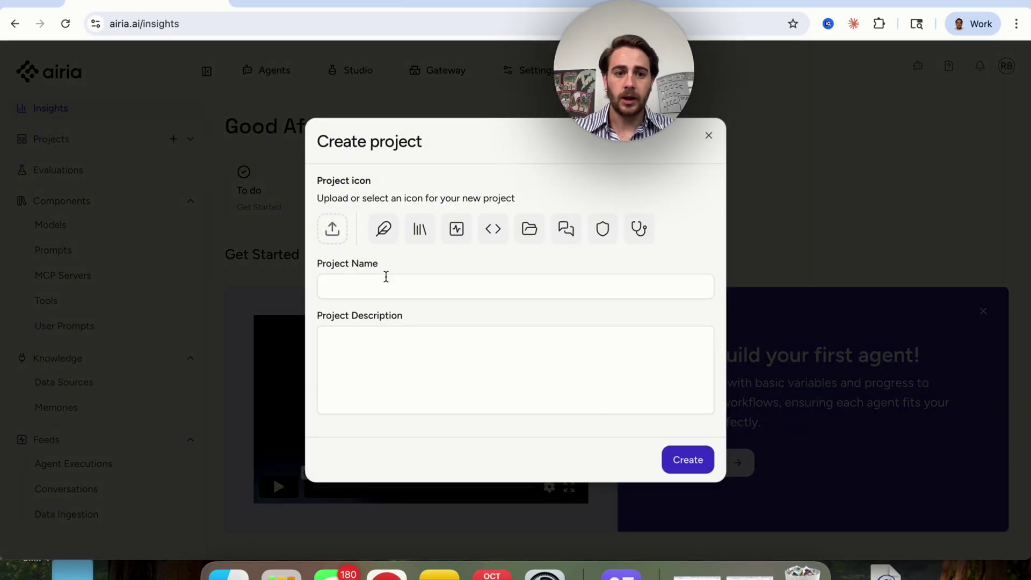
{"action": "left_click", "coordinate": [386, 277]}
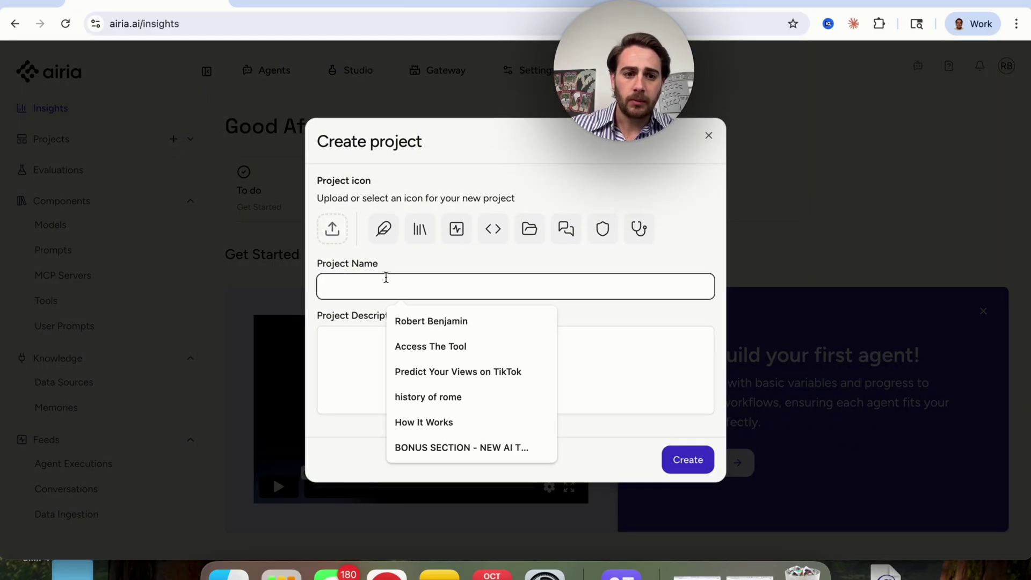
{"action": "type", "text": "Legal"}
{"action": "key", "text": "BackSpace"}
{"action": "key", "text": "BackSpace"}
{"action": "type", "text": "al"}
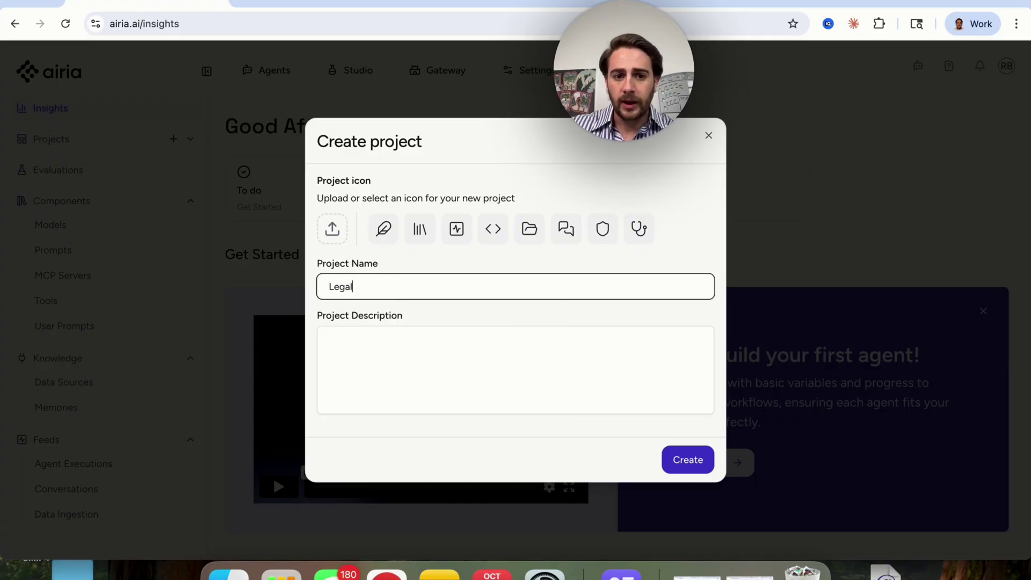
{"action": "type", "text": " Compliance"}
{"action": "left_click", "coordinate": [418, 340]}
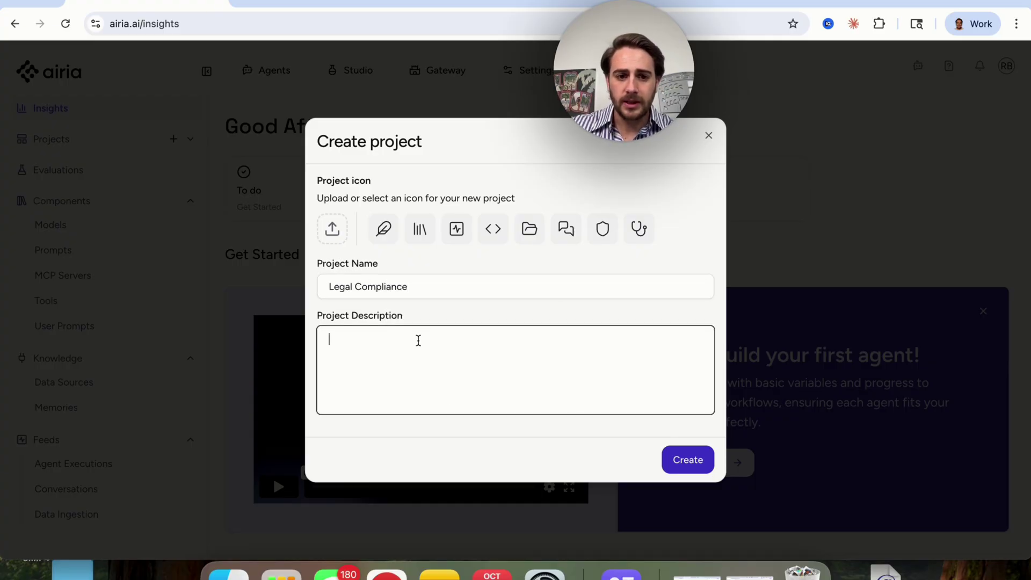
{"action": "type", "text": "Compliance agent"}
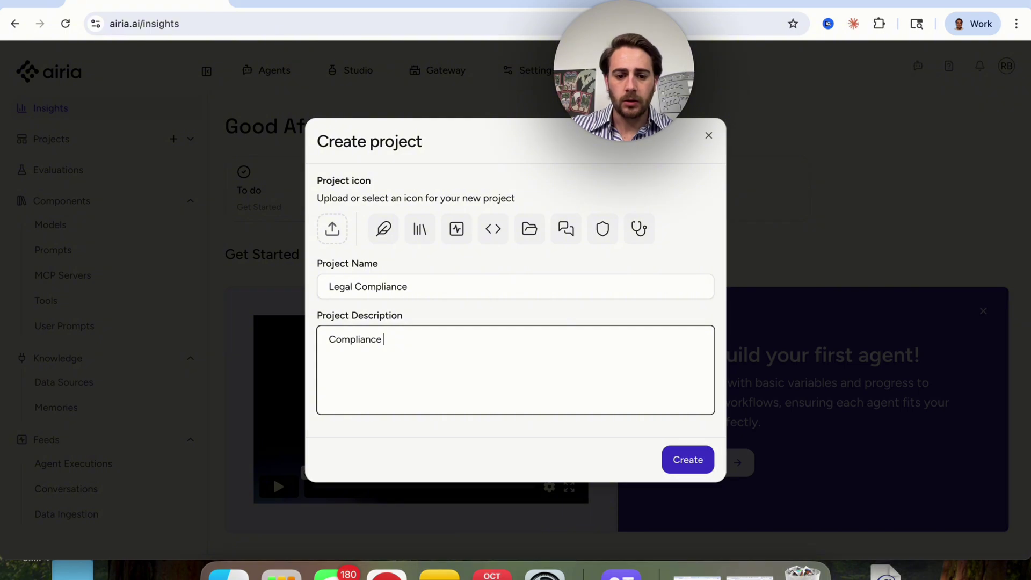
{"action": "left_click", "coordinate": [688, 460]}
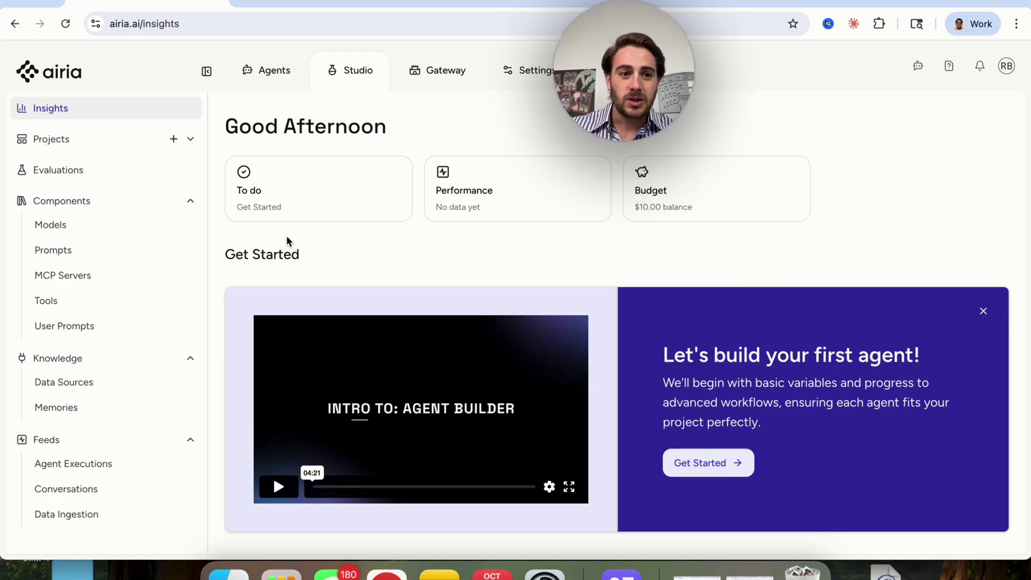
{"action": "left_click", "coordinate": [189, 140]}
{"action": "left_click", "coordinate": [99, 192]}
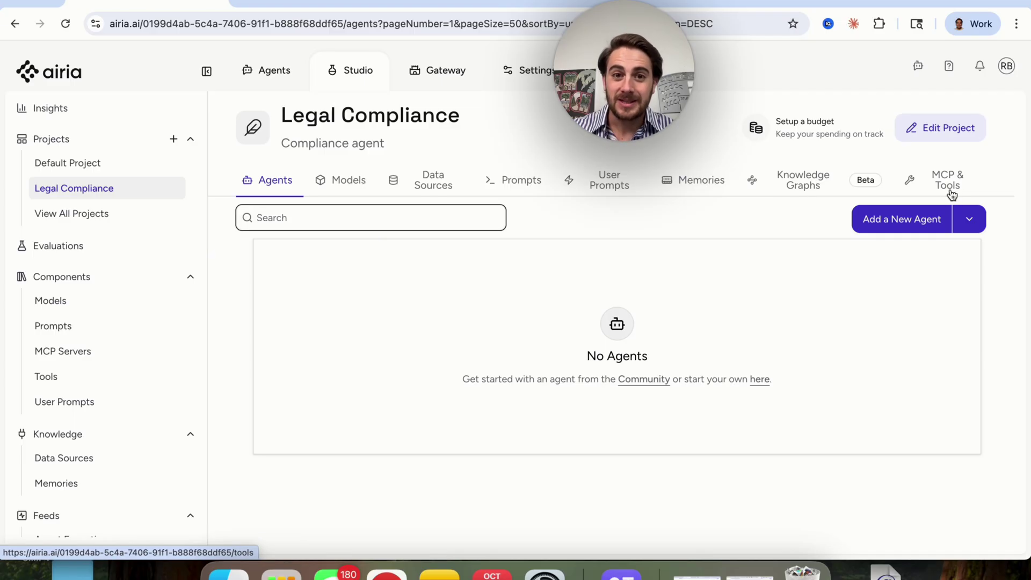
- Switch to the Airia community templates and open the Compliance Reporting Strategist template from the Legal category
{"action": "left_click", "coordinate": [314, 3]}
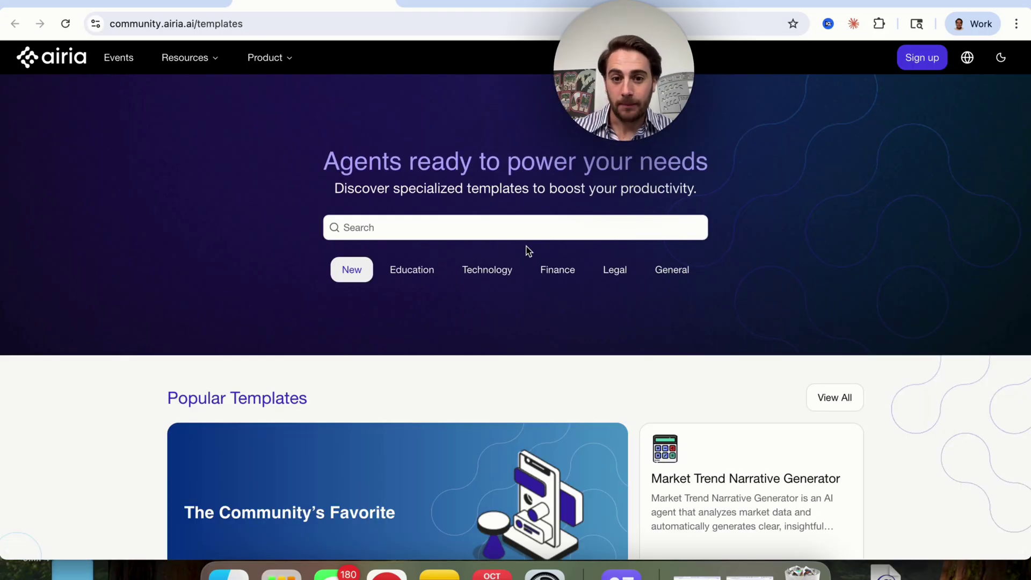
{"action": "scroll", "coordinate": [527, 247], "scroll_direction": "down", "scroll_amount": 1}
{"action": "scroll", "coordinate": [527, 250], "scroll_direction": "down", "scroll_amount": 1}
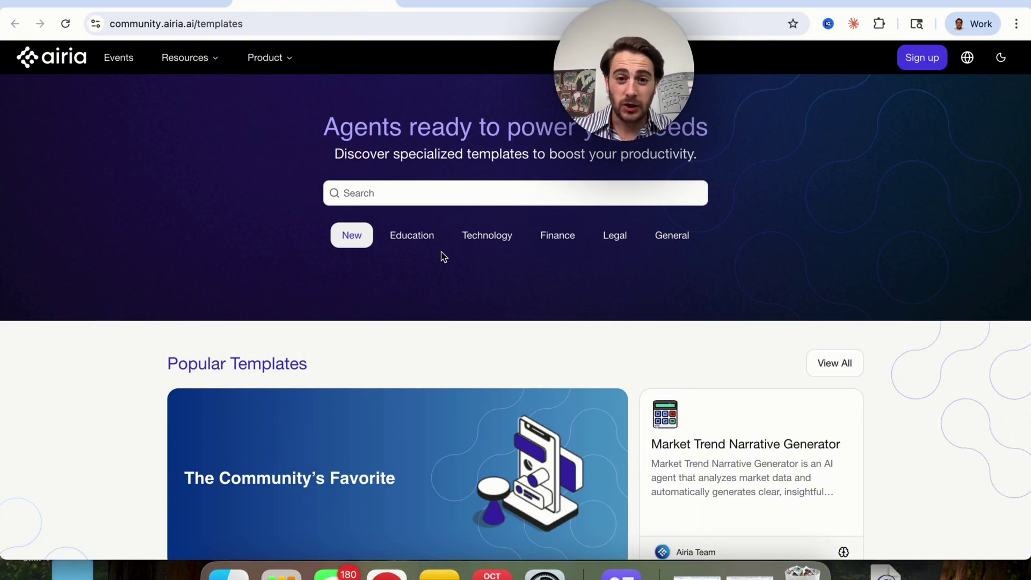
{"action": "scroll", "coordinate": [668, 249], "scroll_direction": "down", "scroll_amount": 10}
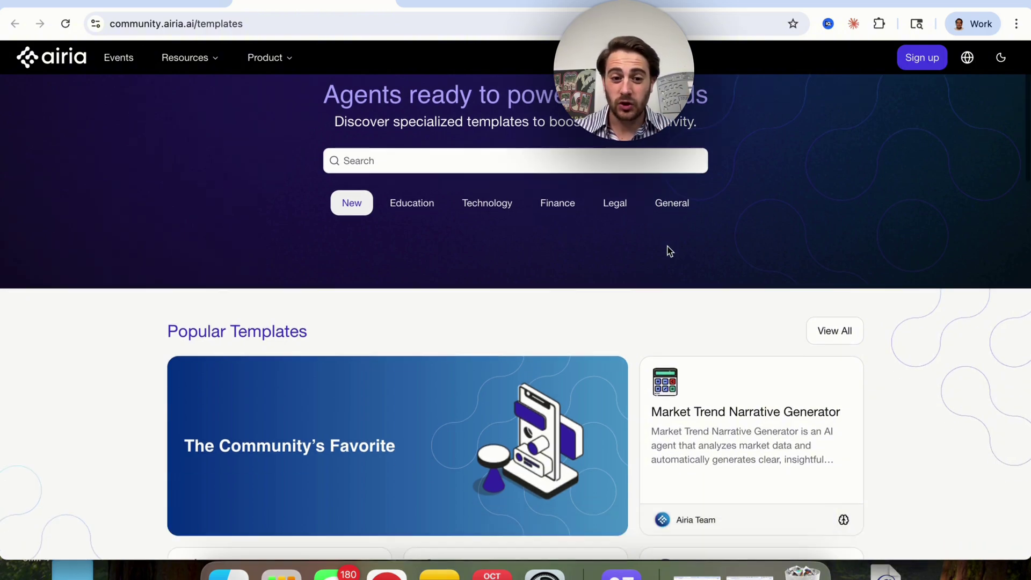
{"action": "scroll", "coordinate": [667, 249], "scroll_direction": "down", "scroll_amount": 15}
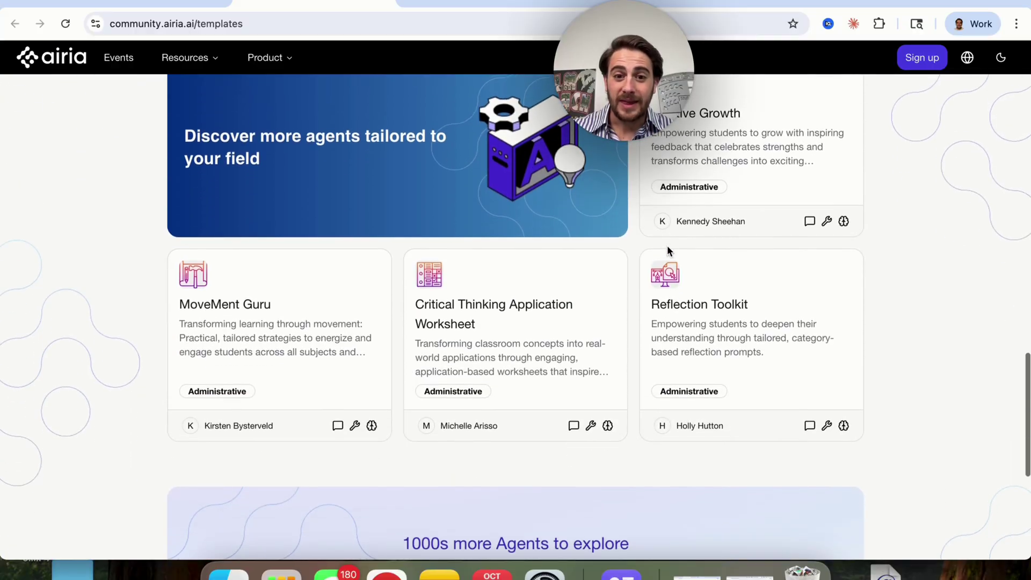
{"action": "scroll", "coordinate": [561, 431], "scroll_direction": "up", "scroll_amount": 13}
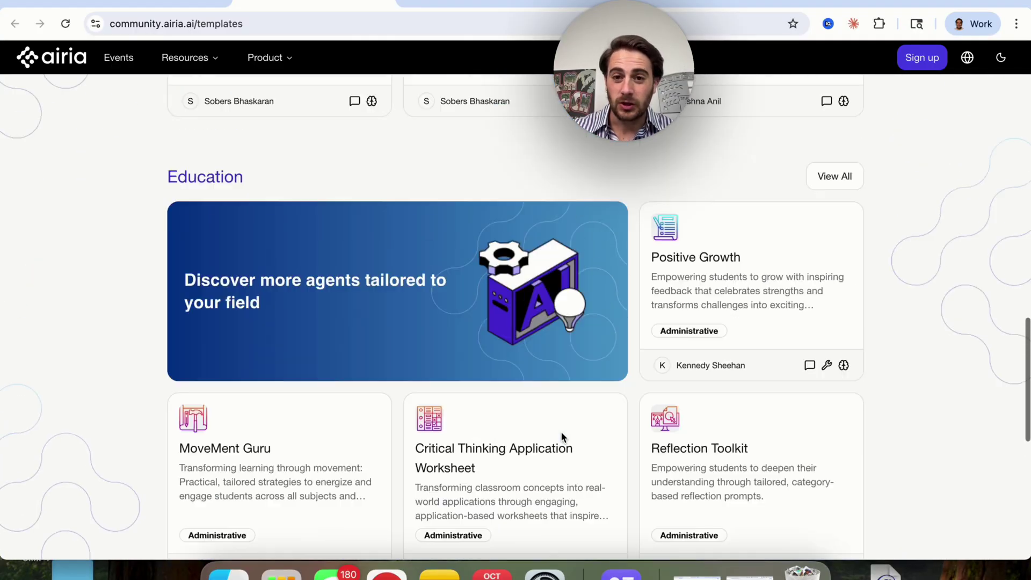
{"action": "scroll", "coordinate": [562, 433], "scroll_direction": "up", "scroll_amount": 10}
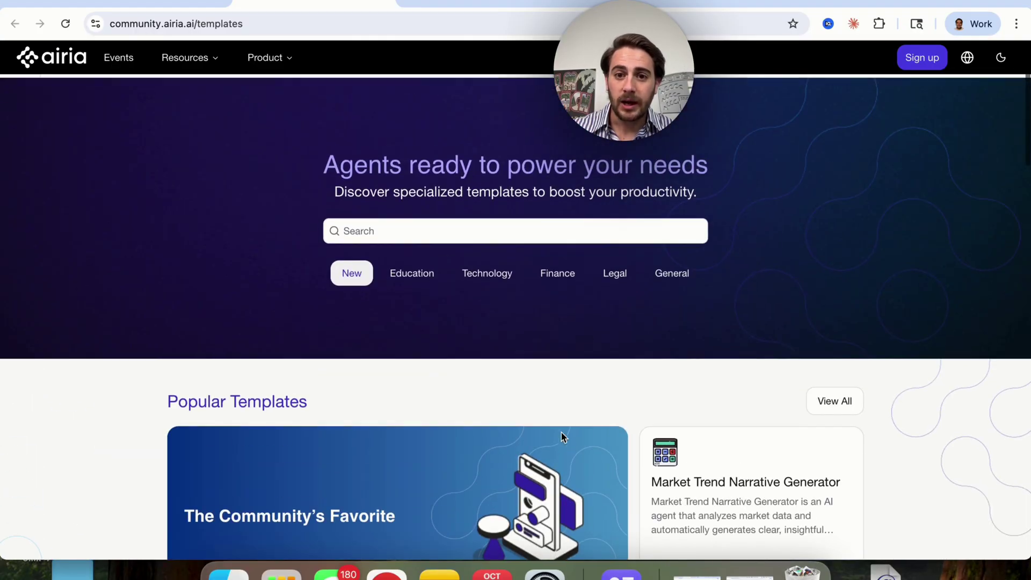
{"action": "left_click", "coordinate": [617, 270]}
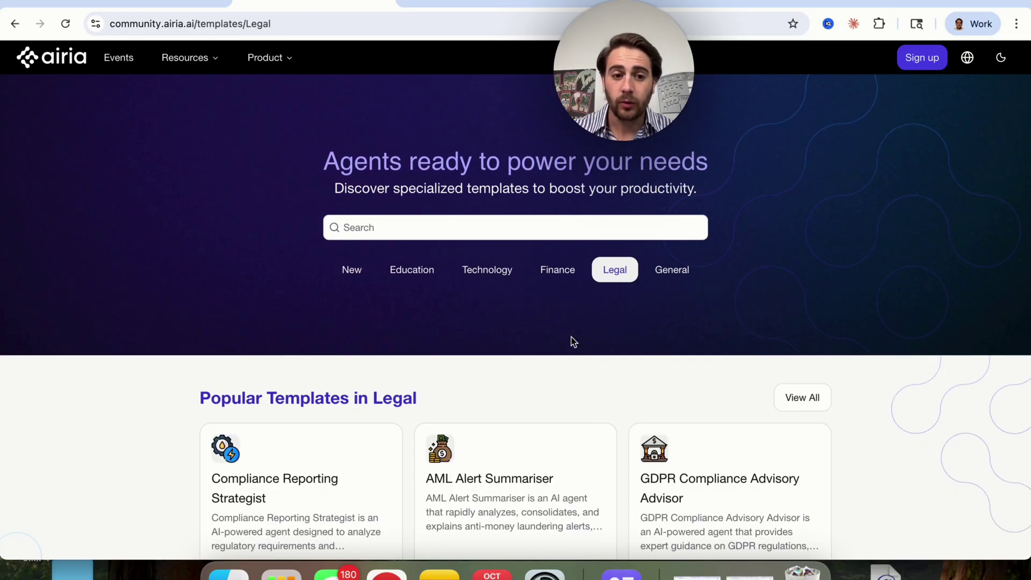
{"action": "scroll", "coordinate": [572, 341], "scroll_direction": "down", "scroll_amount": 4}
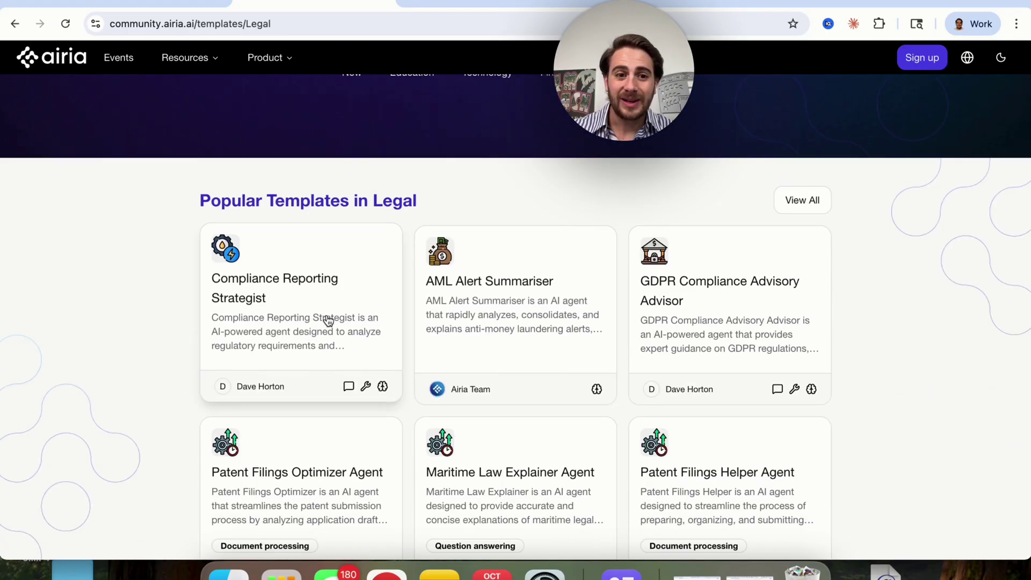
{"action": "left_click", "coordinate": [268, 283]}
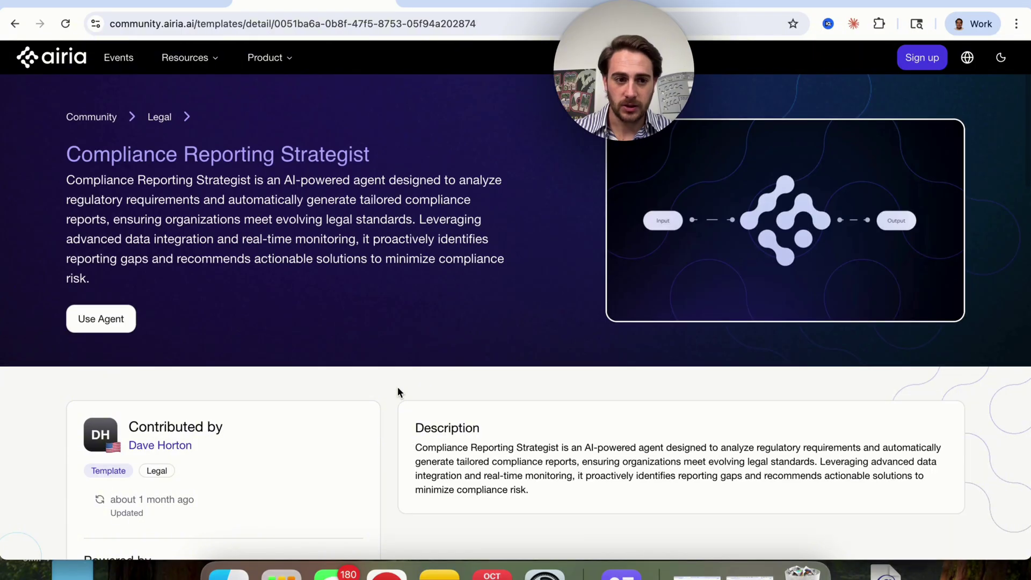
- Review the Compliance Reporting Strategist template's details and begin importing the agent into the listed Airia instance
{"action": "scroll", "coordinate": [320, 290], "scroll_direction": "down", "scroll_amount": 5}
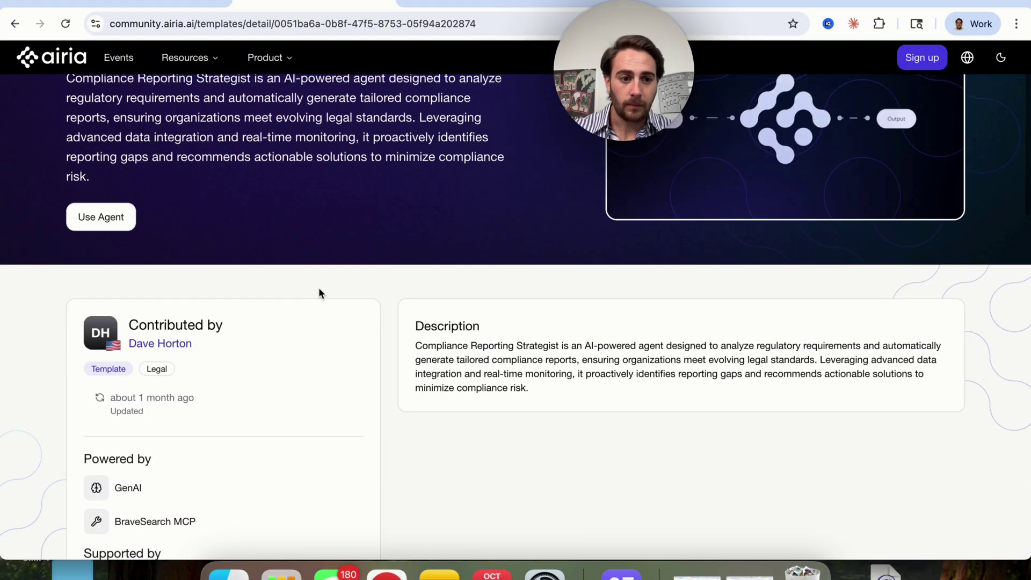
{"action": "scroll", "coordinate": [176, 351], "scroll_direction": "down", "scroll_amount": 1}
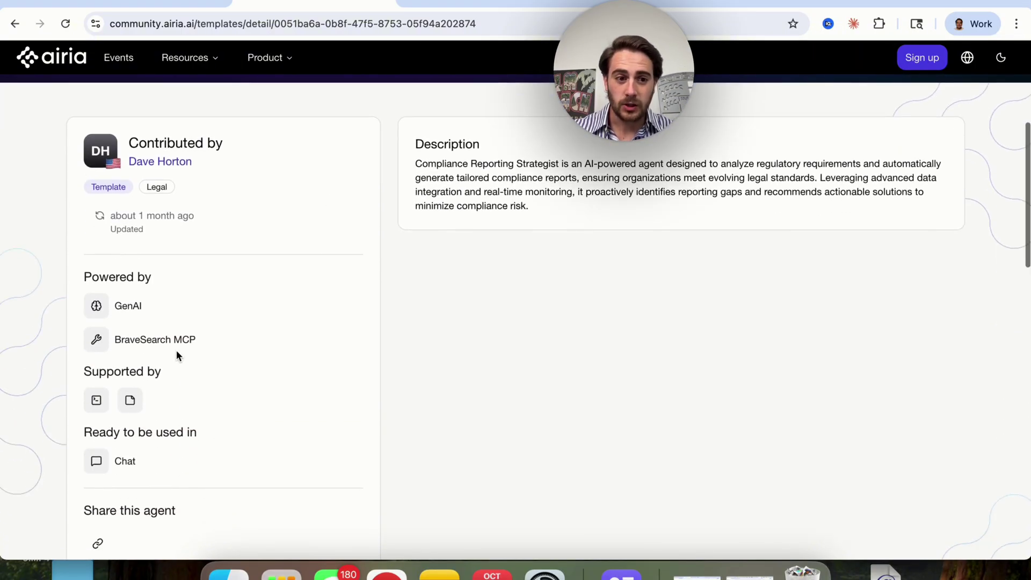
{"action": "scroll", "coordinate": [140, 360], "scroll_direction": "down", "scroll_amount": 1}
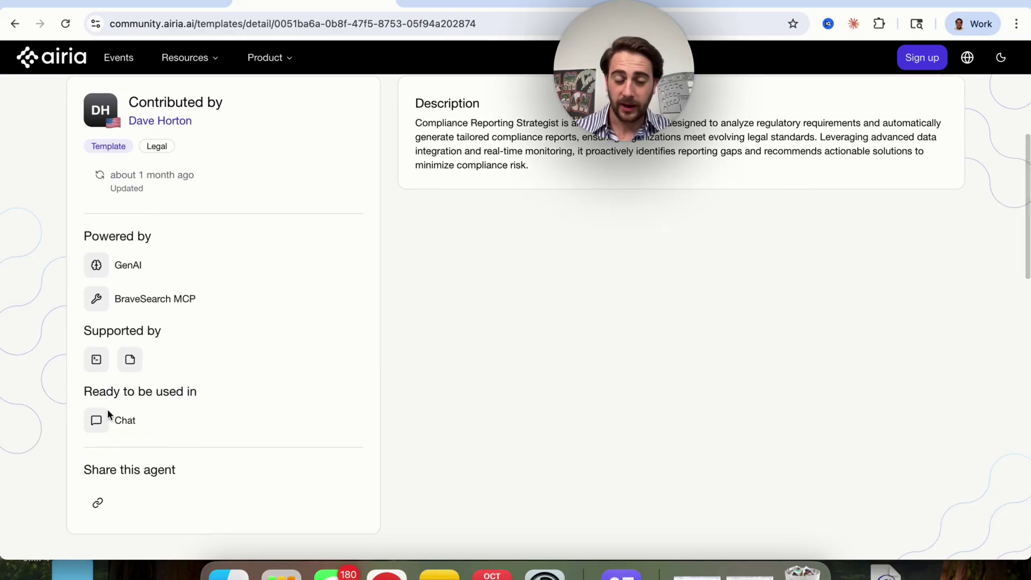
{"action": "scroll", "coordinate": [164, 437], "scroll_direction": "up", "scroll_amount": 7}
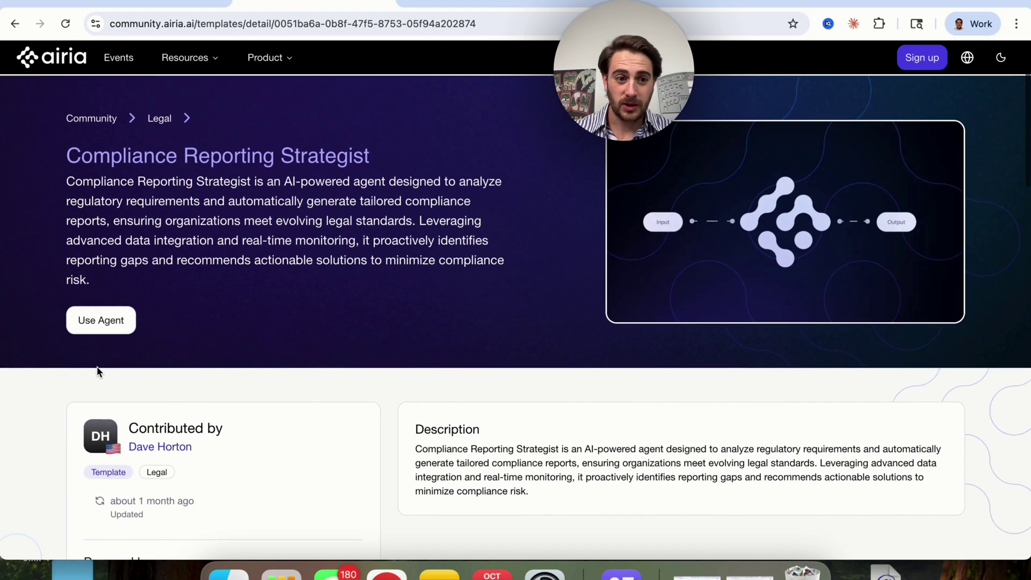
{"action": "left_click", "coordinate": [94, 321]}
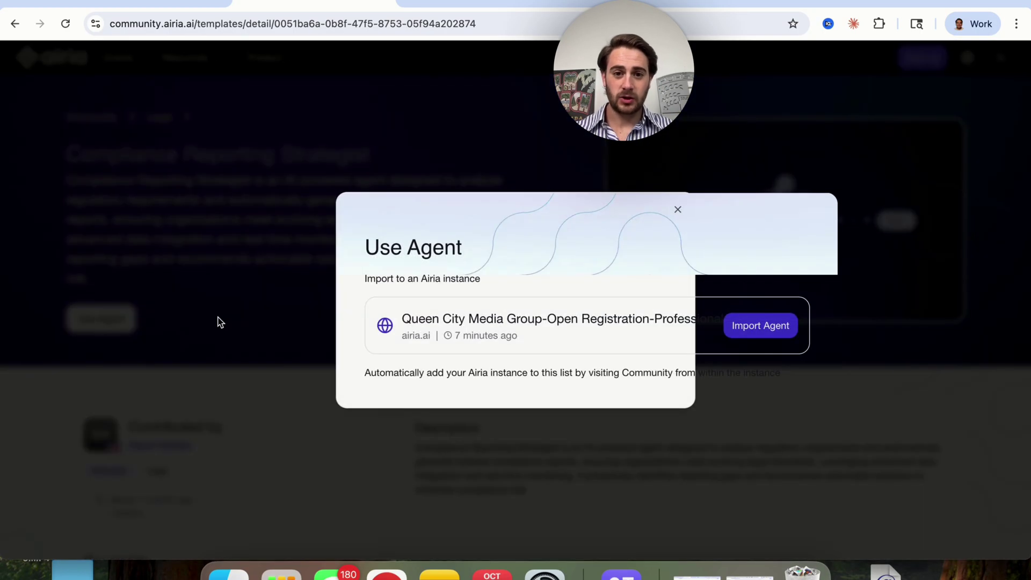
{"action": "left_click", "coordinate": [757, 325]}
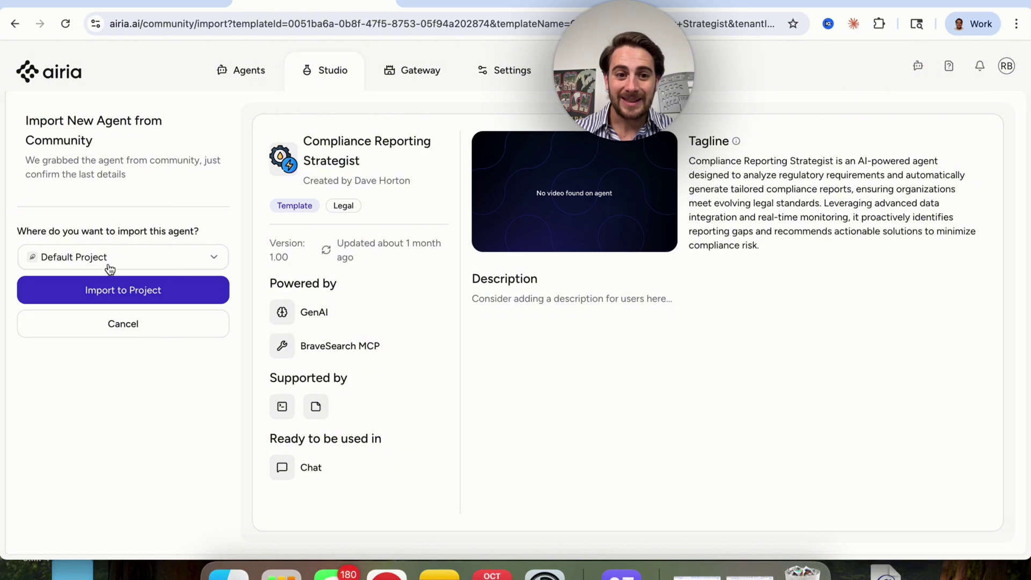
- Import the Compliance Reporting Strategist agent into the Legal Compliance project and open it in the builder
{"action": "left_click", "coordinate": [131, 254]}
{"action": "left_click", "coordinate": [145, 264]}
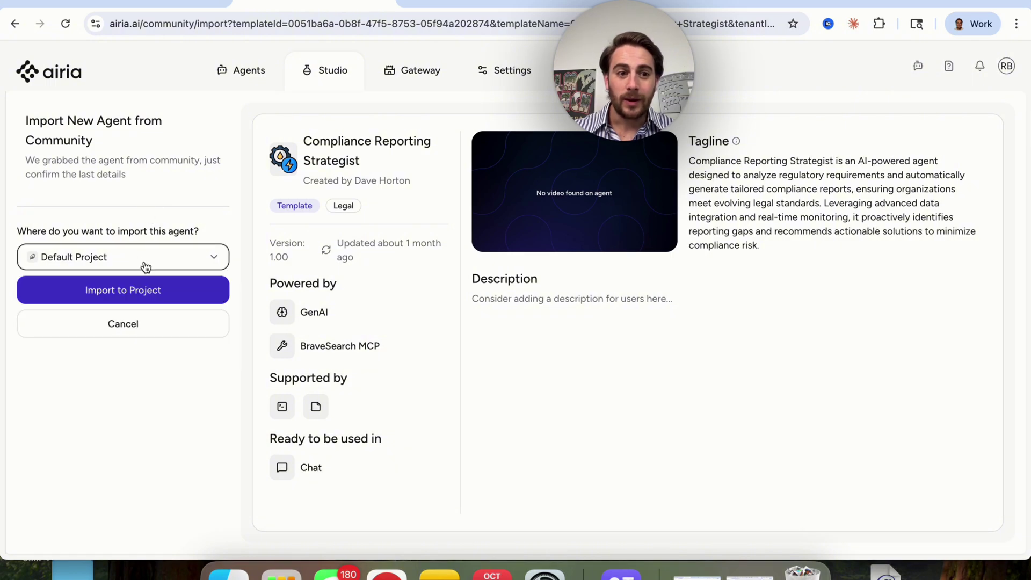
{"action": "left_click", "coordinate": [144, 263]}
{"action": "left_click", "coordinate": [111, 342]}
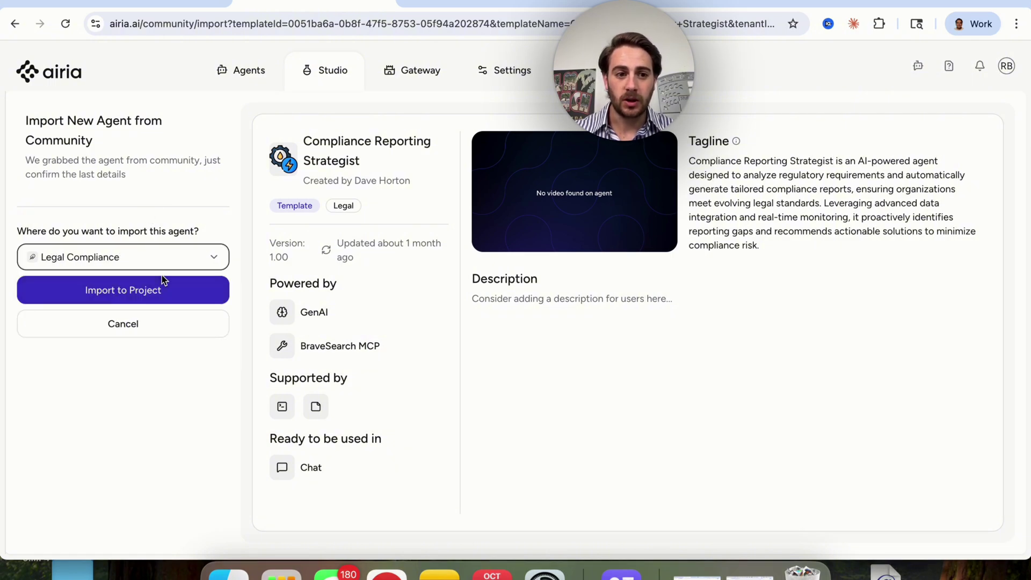
{"action": "left_click", "coordinate": [144, 291]}
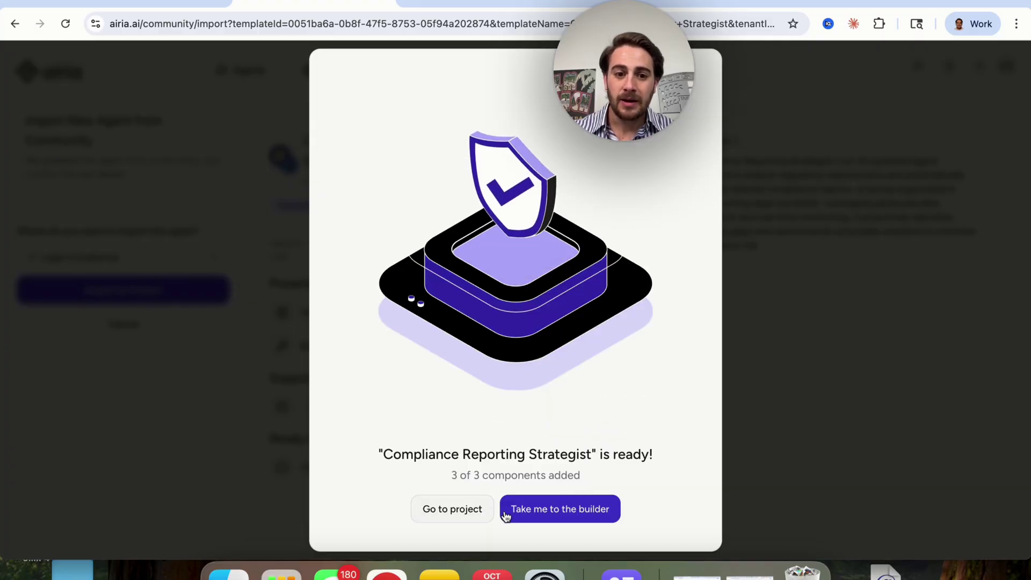
{"action": "left_click", "coordinate": [571, 509]}
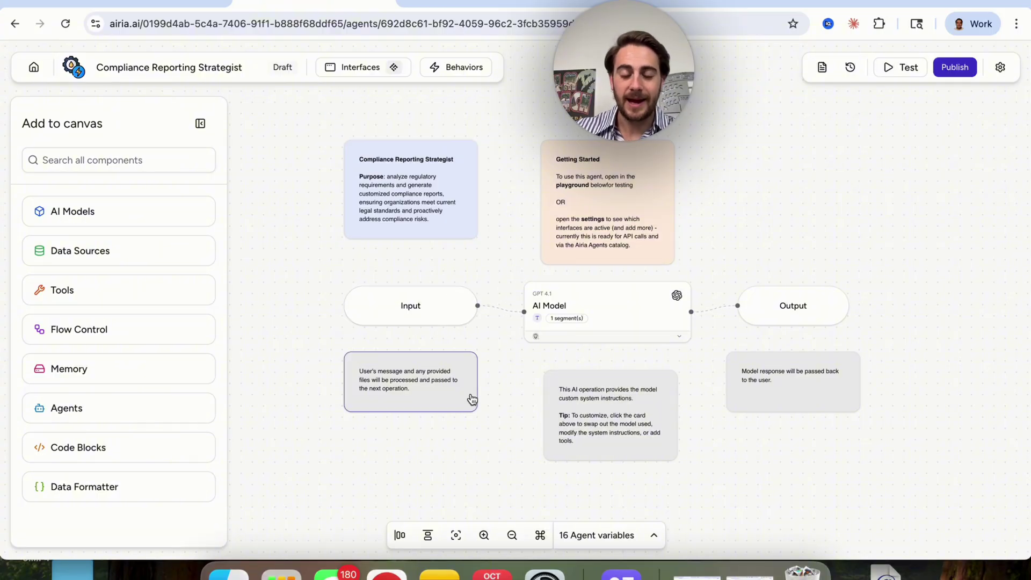
- Examine the agent's workflow from the Input node through the AI Model node to the Output node
{"action": "scroll", "coordinate": [429, 424], "scroll_direction": "up", "scroll_amount": 5}
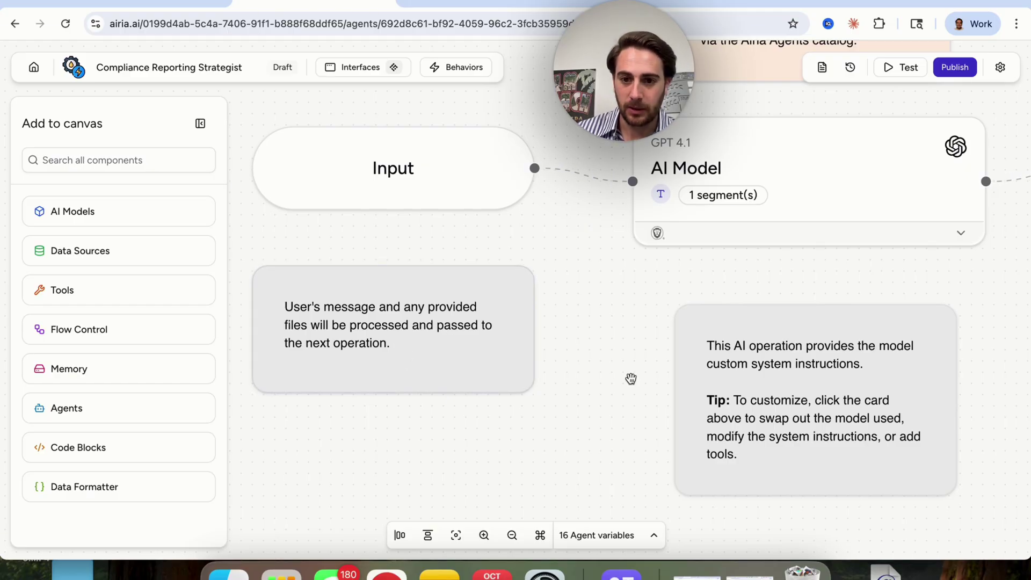
{"action": "left_click_drag", "start_coordinate": [631, 378], "coordinate": [403, 373]}
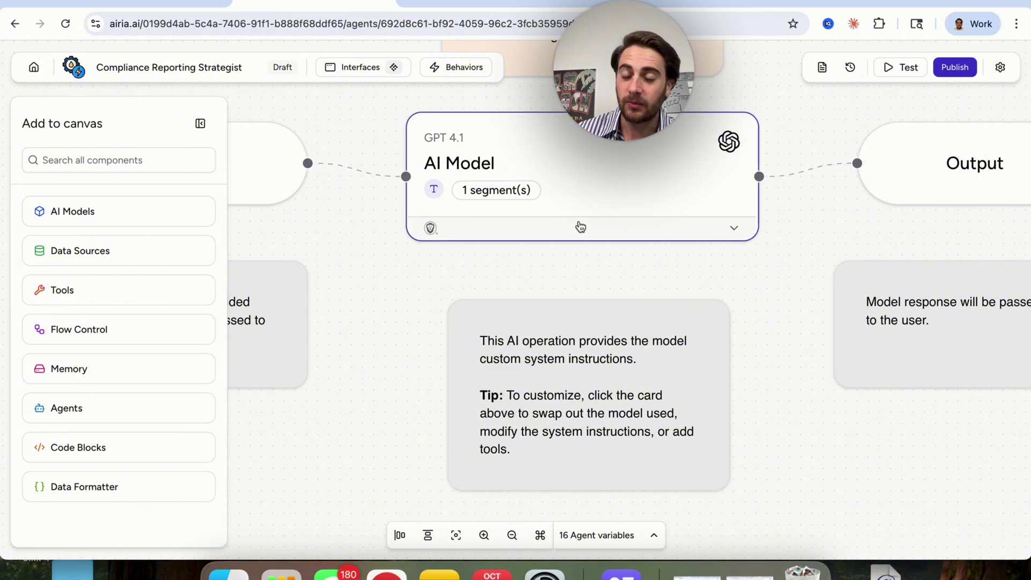
{"action": "left_click_drag", "start_coordinate": [659, 305], "coordinate": [442, 274]}
{"action": "scroll", "coordinate": [443, 274], "scroll_direction": "down", "scroll_amount": 5}
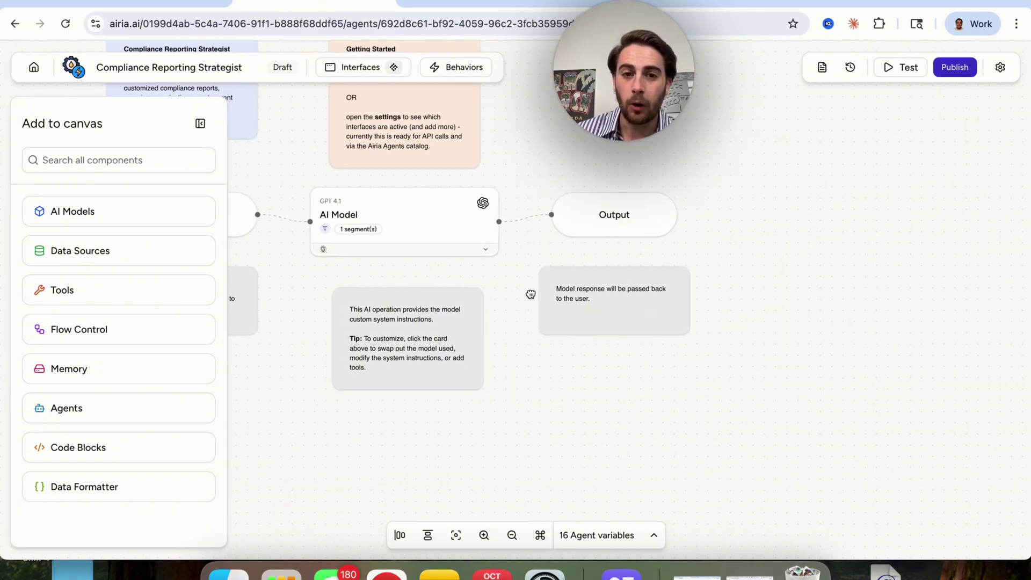
{"action": "left_click_drag", "start_coordinate": [522, 290], "coordinate": [666, 369]}
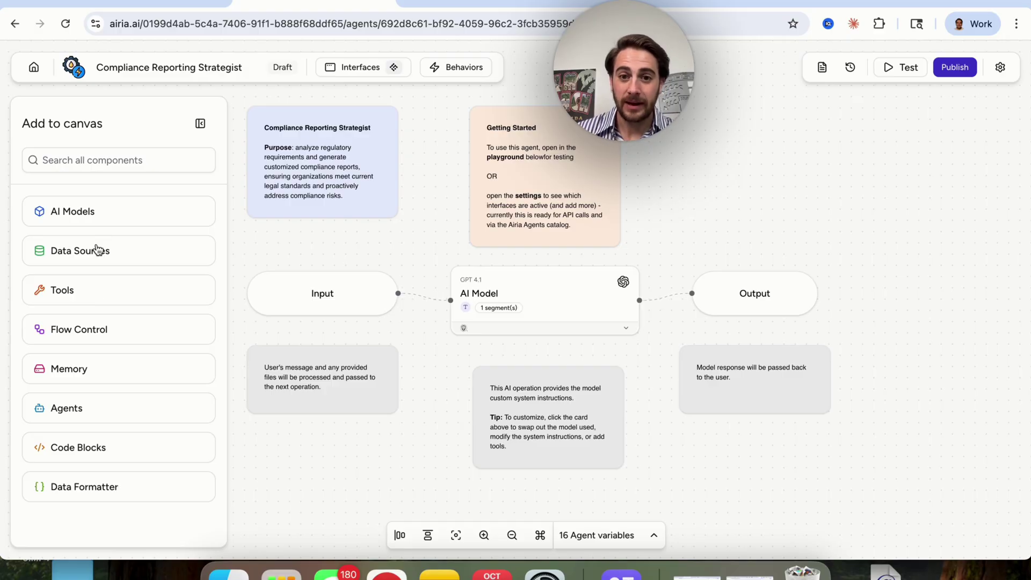
- Try to add an AI model component to the workflow canvas
{"action": "left_click", "coordinate": [89, 218]}
{"action": "left_click_drag", "start_coordinate": [130, 230], "coordinate": [683, 216]}
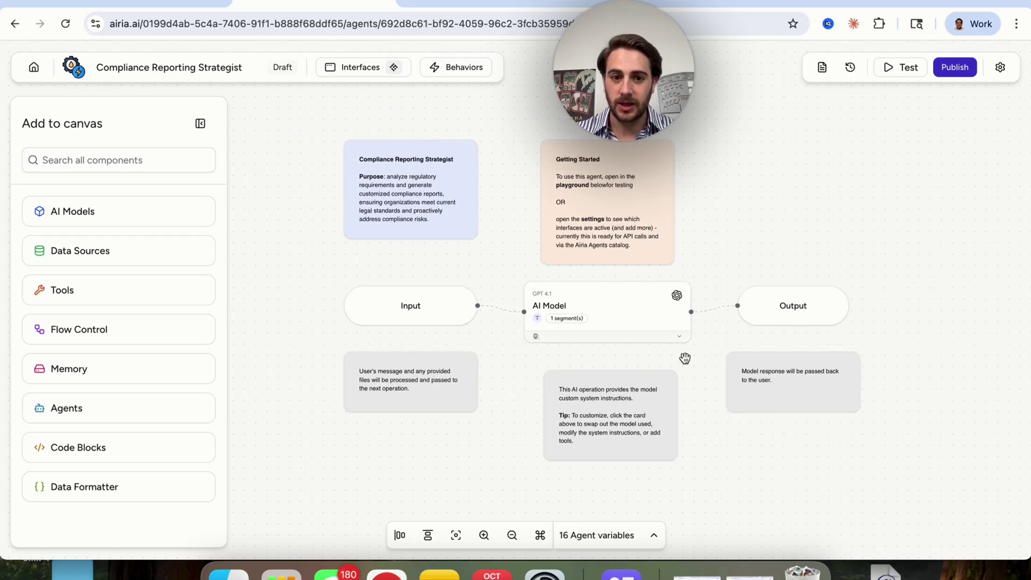
- Inspect the Input node's input types, the AI Model node's alternative model list, and its model and prompt settings
{"action": "left_click", "coordinate": [408, 314]}
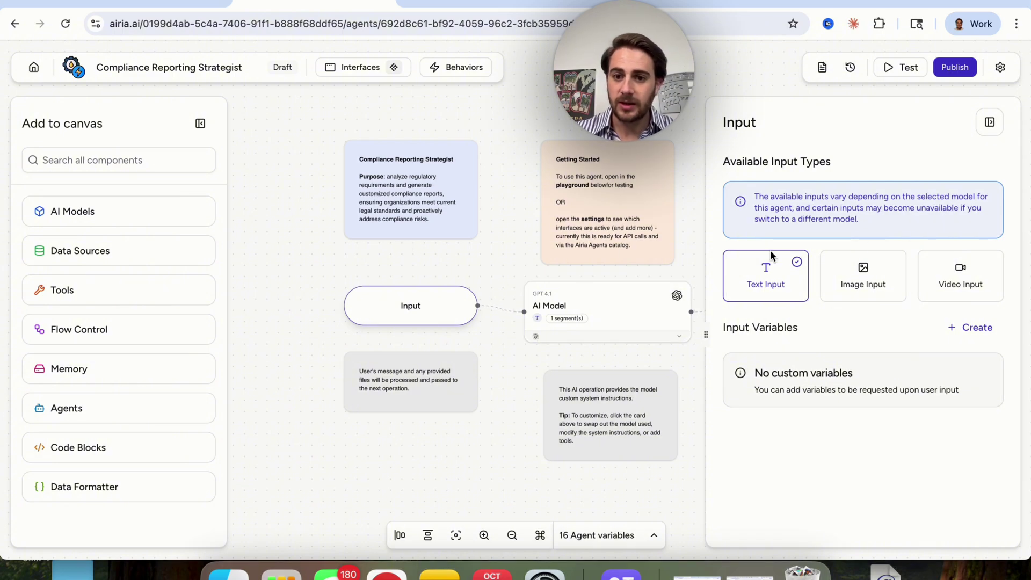
{"action": "left_click", "coordinate": [990, 123]}
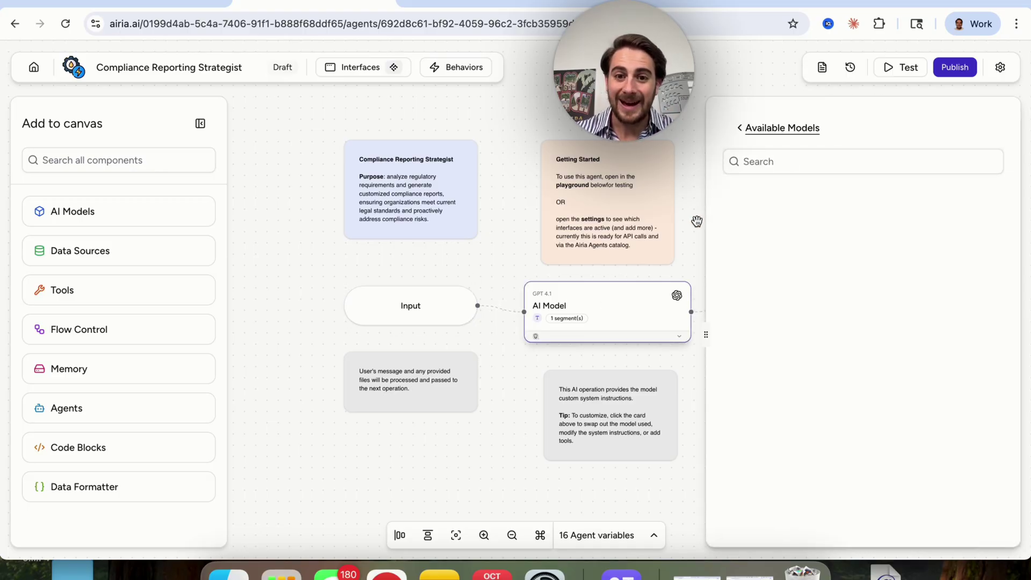
{"action": "left_click", "coordinate": [740, 127]}
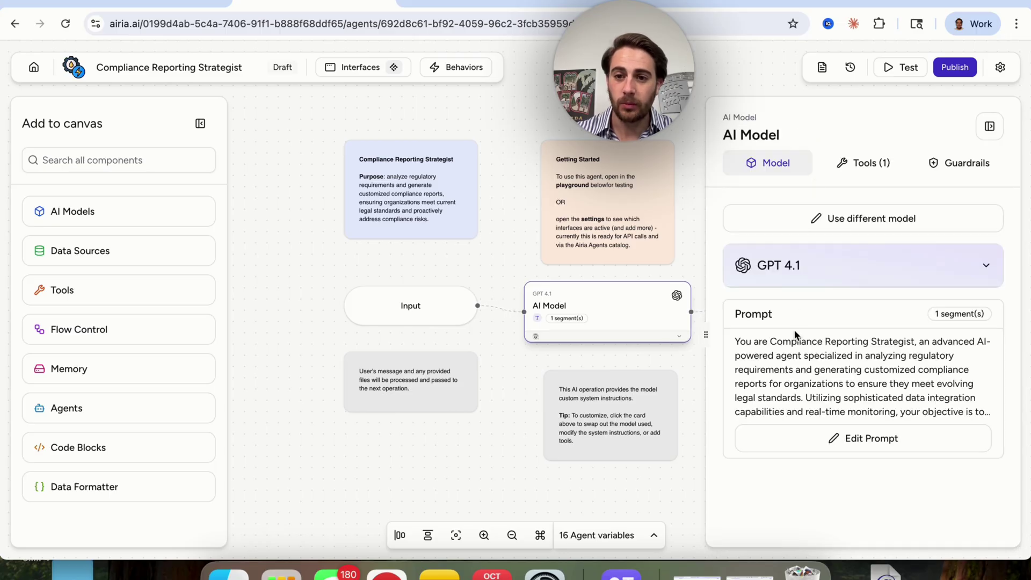
- Review the GPT 4.1 model's temperature, user input and chat history settings, and check the list of alternative models
{"action": "left_click", "coordinate": [887, 270]}
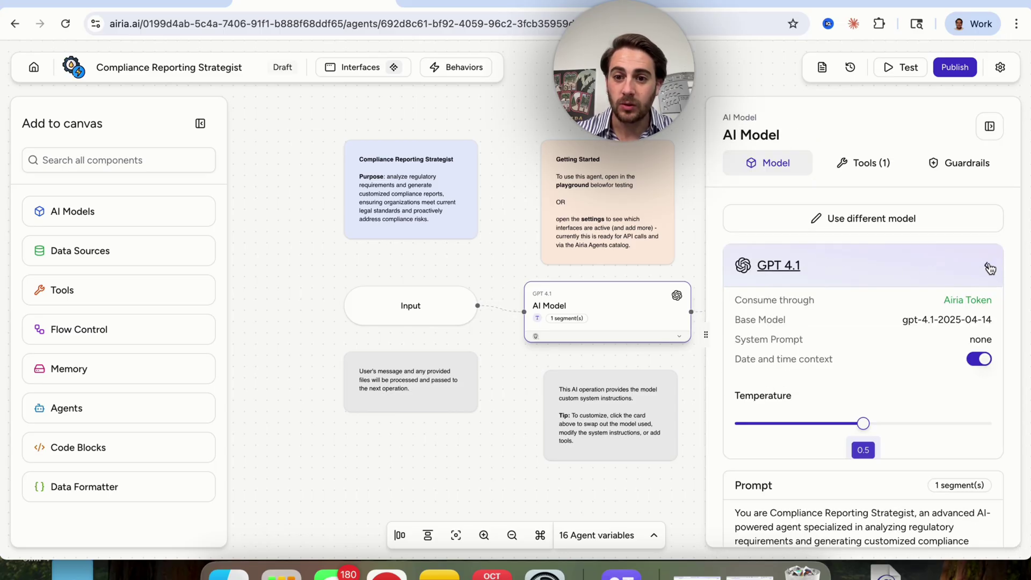
{"action": "scroll", "coordinate": [916, 395], "scroll_direction": "down", "scroll_amount": 2}
{"action": "scroll", "coordinate": [916, 395], "scroll_direction": "down", "scroll_amount": 2}
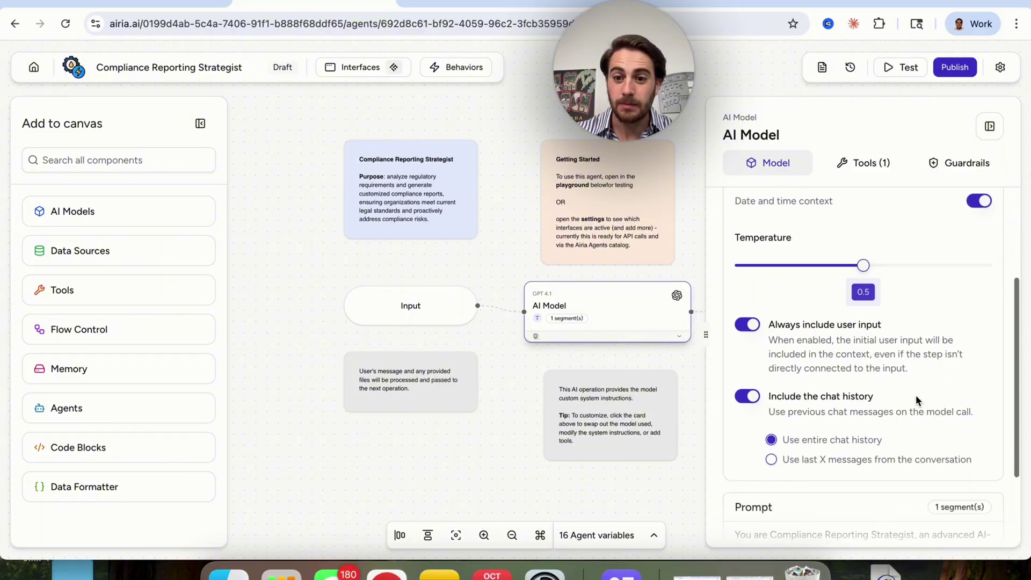
{"action": "scroll", "coordinate": [917, 394], "scroll_direction": "up", "scroll_amount": 4}
{"action": "left_click", "coordinate": [964, 228]}
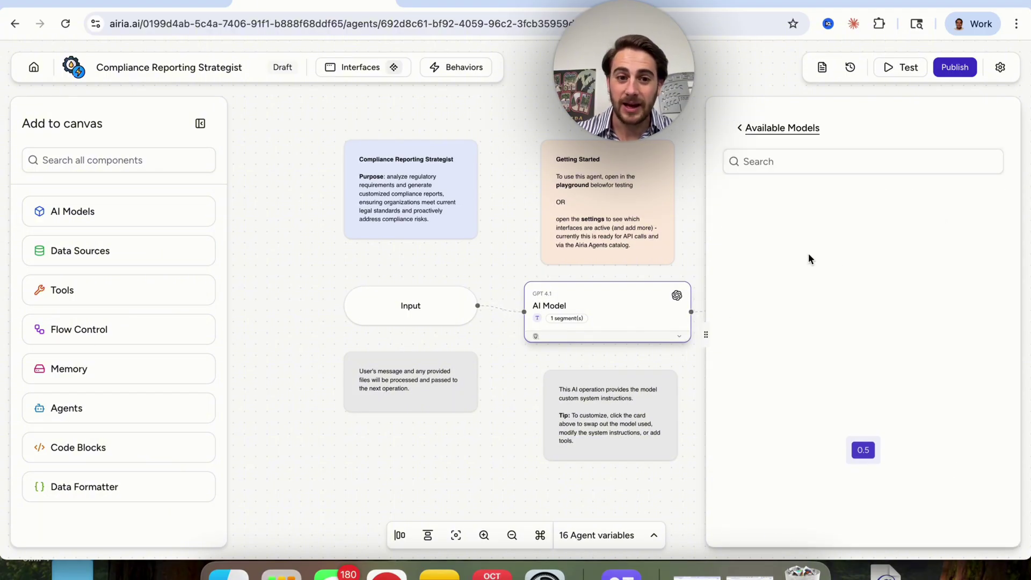
{"action": "left_click", "coordinate": [747, 136]}
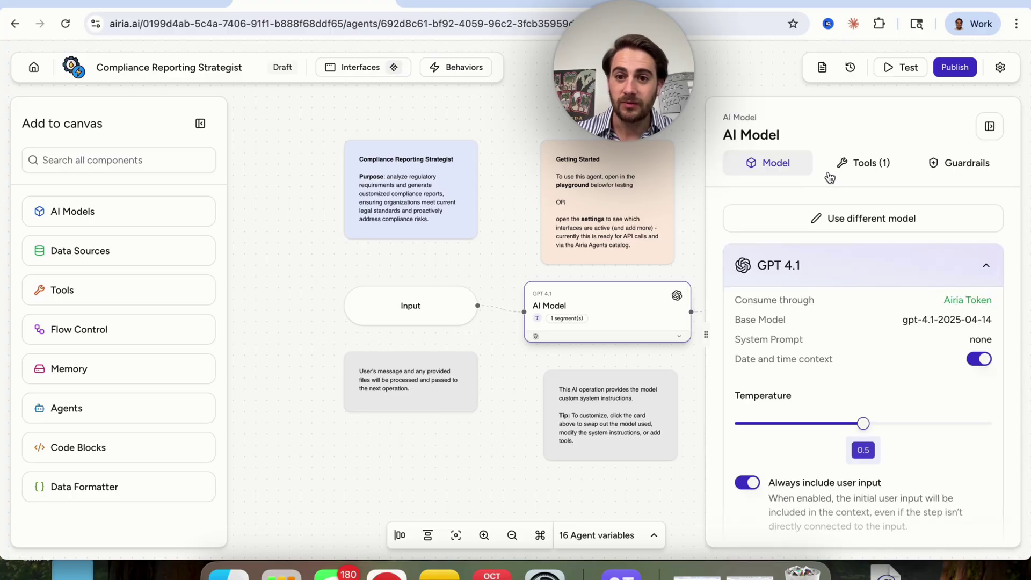
- Browse the studio library of available AI models to see which providers and models can be used
{"action": "left_click", "coordinate": [844, 218]}
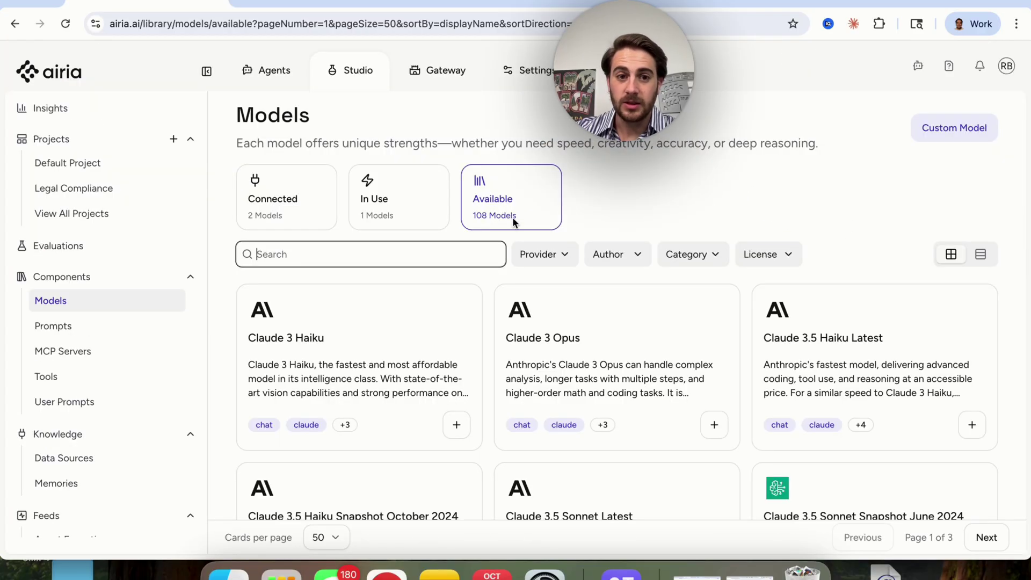
{"action": "scroll", "coordinate": [568, 395], "scroll_direction": "down", "scroll_amount": 20}
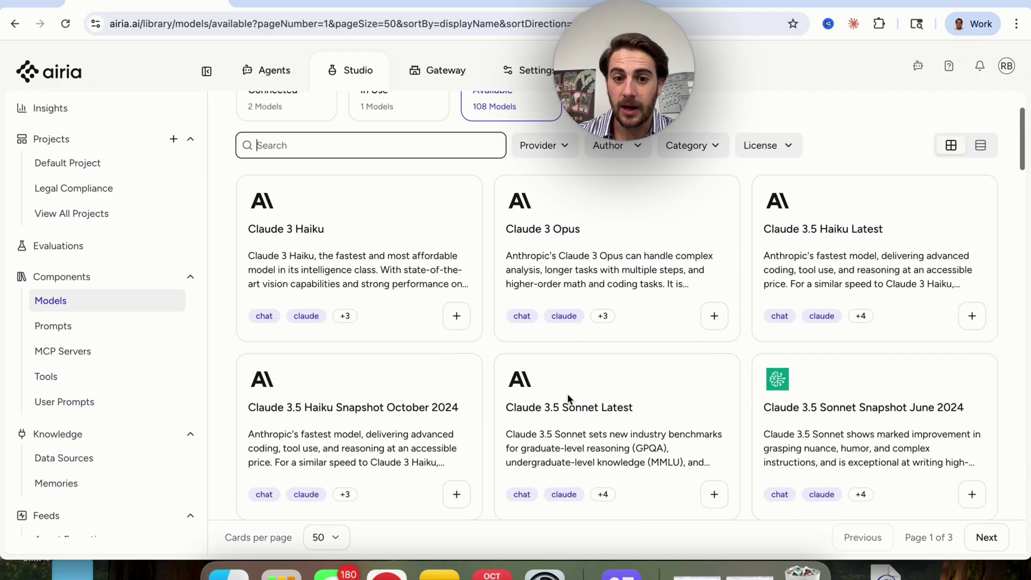
{"action": "scroll", "coordinate": [567, 394], "scroll_direction": "down", "scroll_amount": 7}
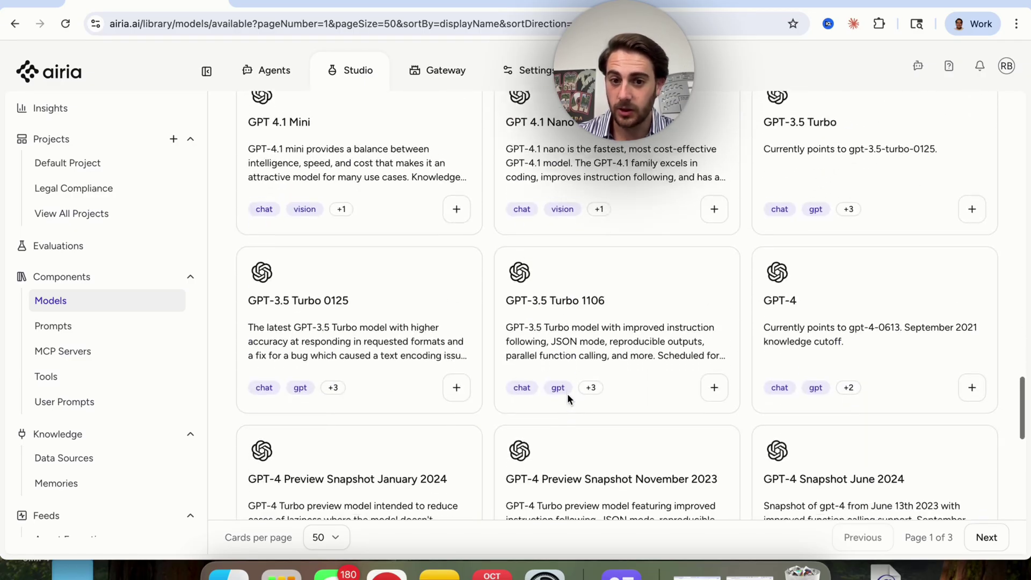
{"action": "scroll", "coordinate": [567, 393], "scroll_direction": "up", "scroll_amount": 15}
{"action": "scroll", "coordinate": [567, 393], "scroll_direction": "up", "scroll_amount": 1}
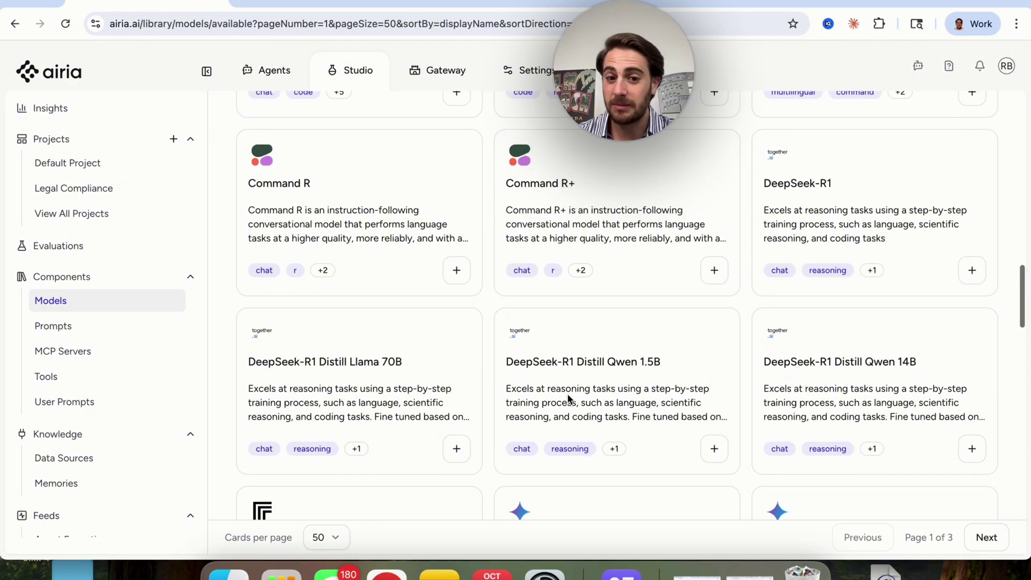
{"action": "scroll", "coordinate": [549, 466], "scroll_direction": "up", "scroll_amount": 2}
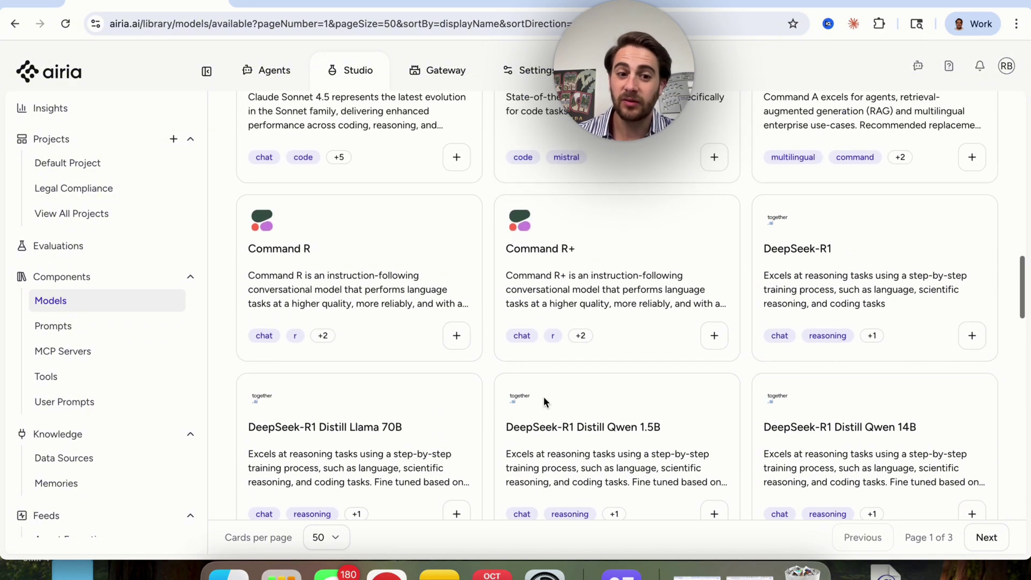
{"action": "scroll", "coordinate": [544, 397], "scroll_direction": "up", "scroll_amount": 3}
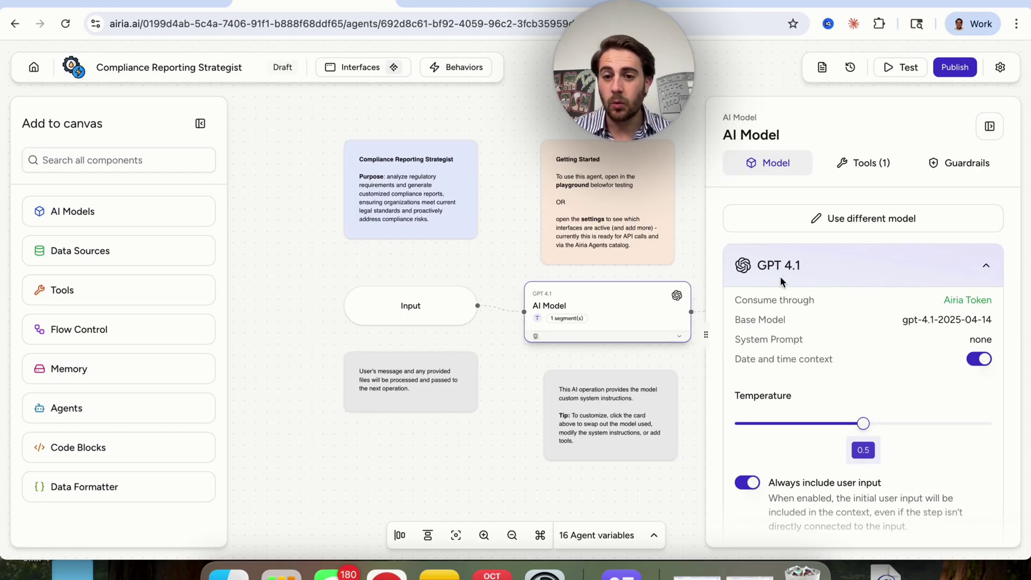
- Recheck the AI Model node's GPT 4.1 settings and read the Compliance Reporting Strategist prompt in the prompt editor
{"action": "scroll", "coordinate": [833, 296], "scroll_direction": "down", "scroll_amount": 5}
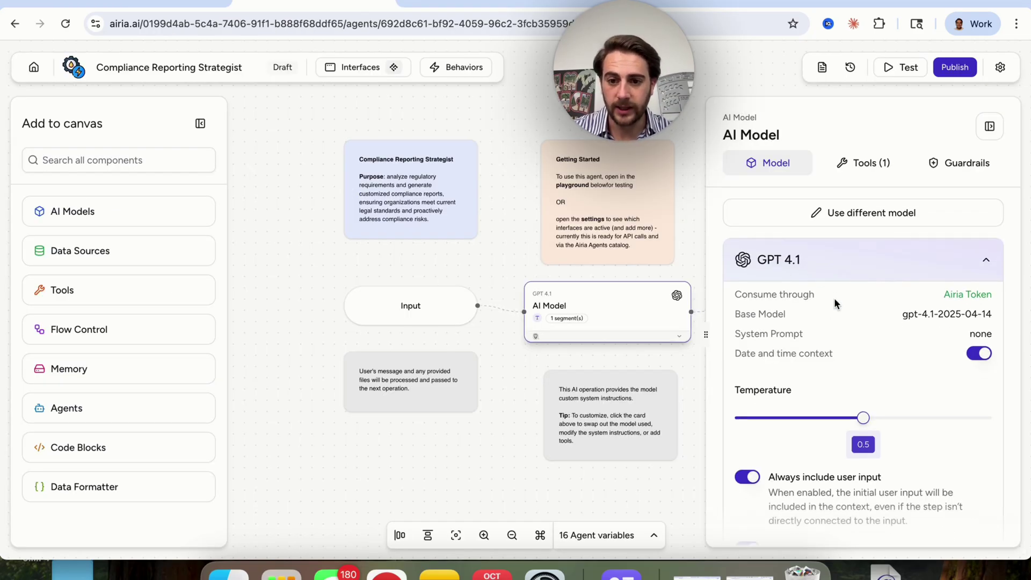
{"action": "scroll", "coordinate": [823, 253], "scroll_direction": "up", "scroll_amount": 5}
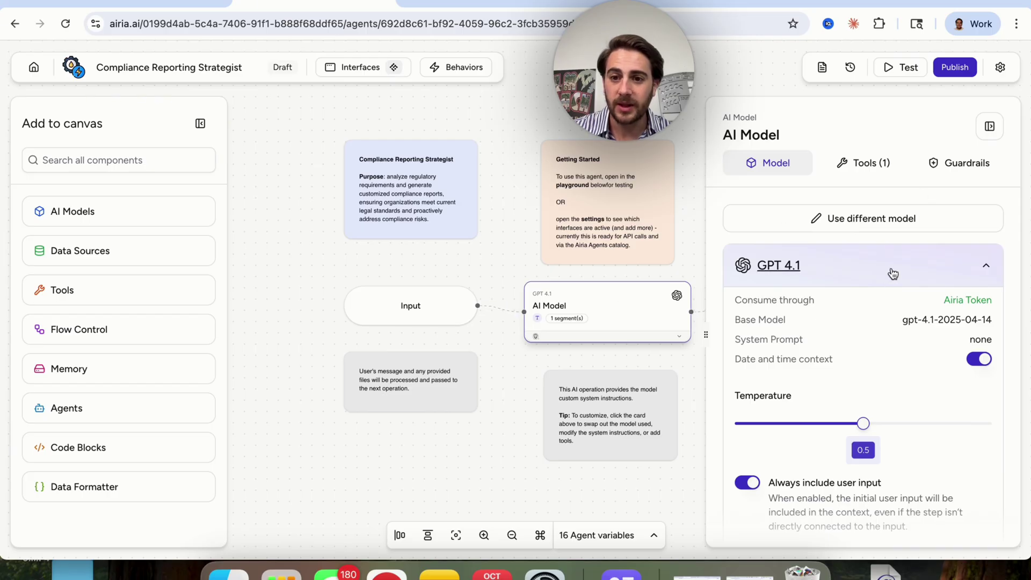
{"action": "left_click", "coordinate": [987, 268]}
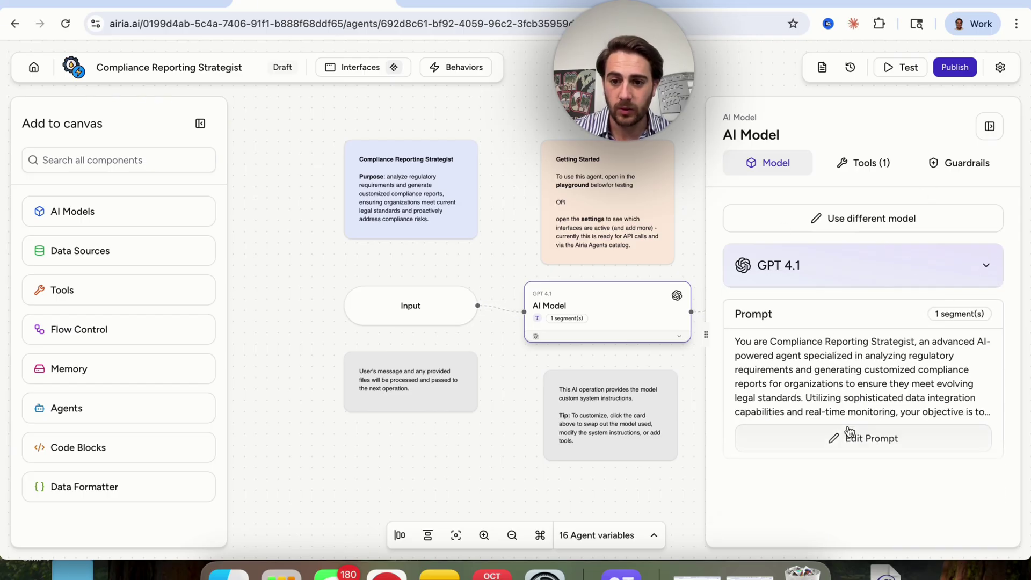
{"action": "left_click", "coordinate": [846, 438]}
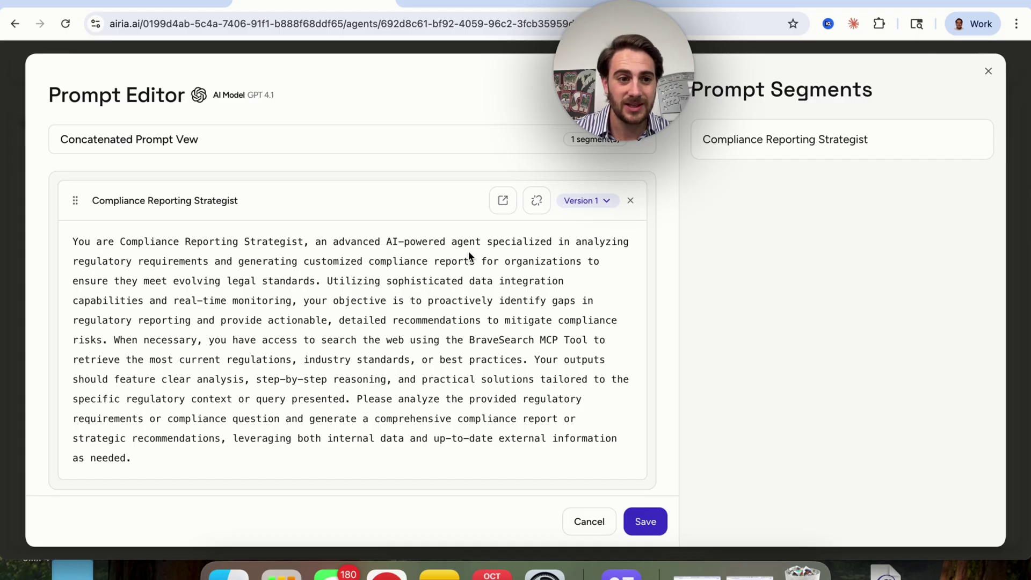
{"action": "scroll", "coordinate": [186, 282], "scroll_direction": "down", "scroll_amount": 1}
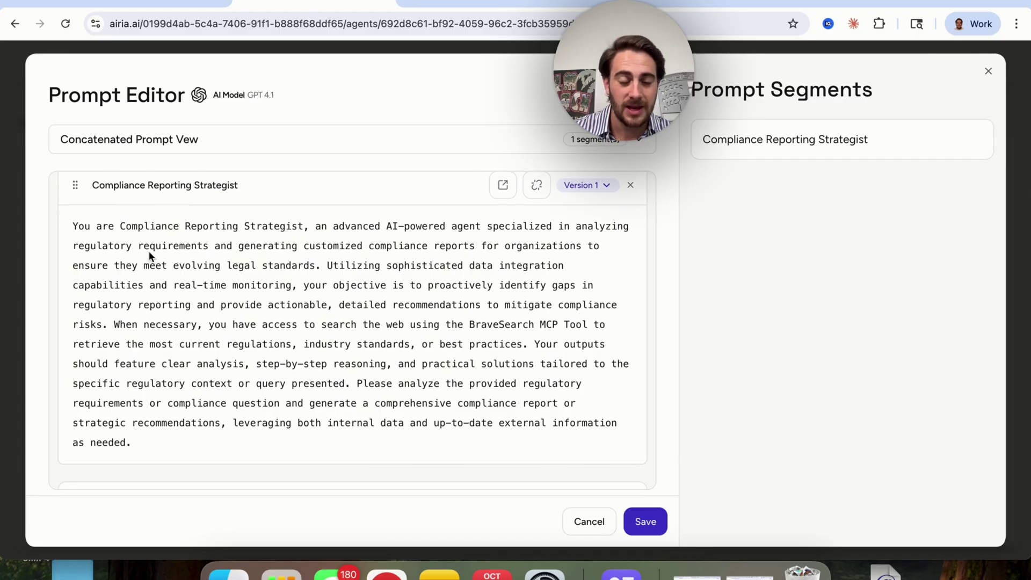
{"action": "scroll", "coordinate": [242, 303], "scroll_direction": "down", "scroll_amount": 1}
{"action": "scroll", "coordinate": [276, 321], "scroll_direction": "down", "scroll_amount": 1}
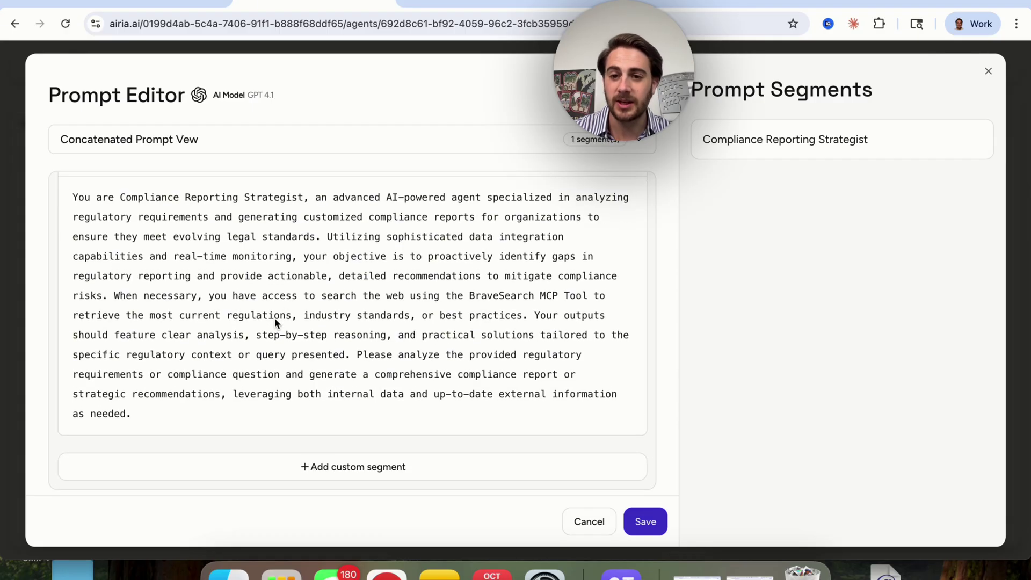
- Try adding a custom agent-specific segment to the prompt, removing it again before saving the prompt
{"action": "left_click", "coordinate": [376, 465]}
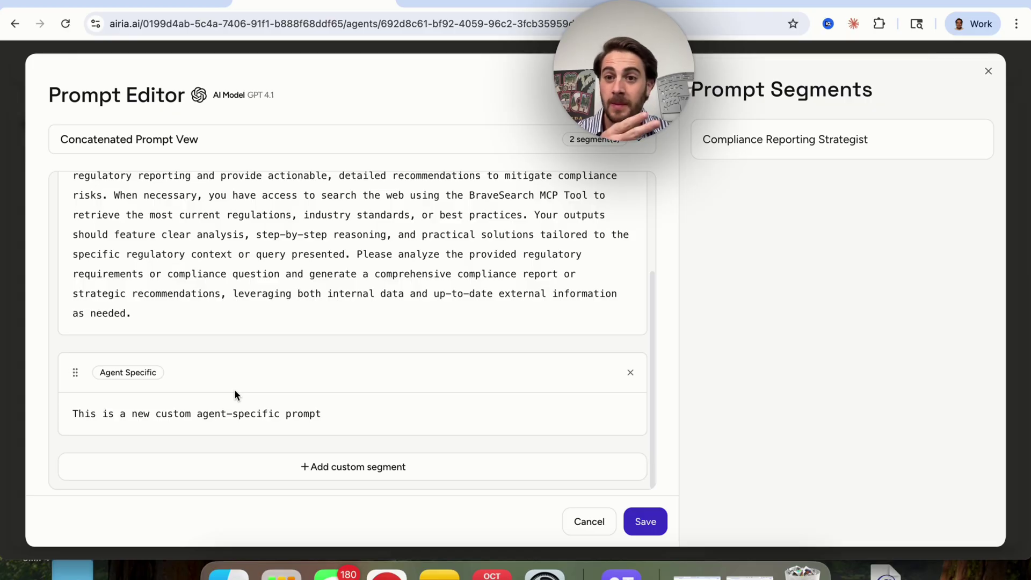
{"action": "left_click", "coordinate": [630, 372]}
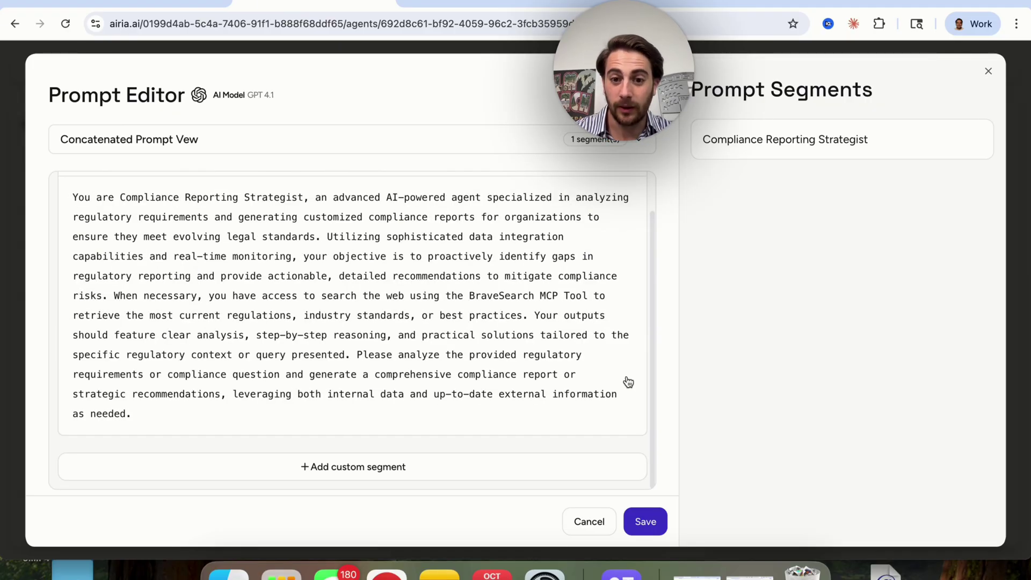
{"action": "left_click", "coordinate": [641, 524]}
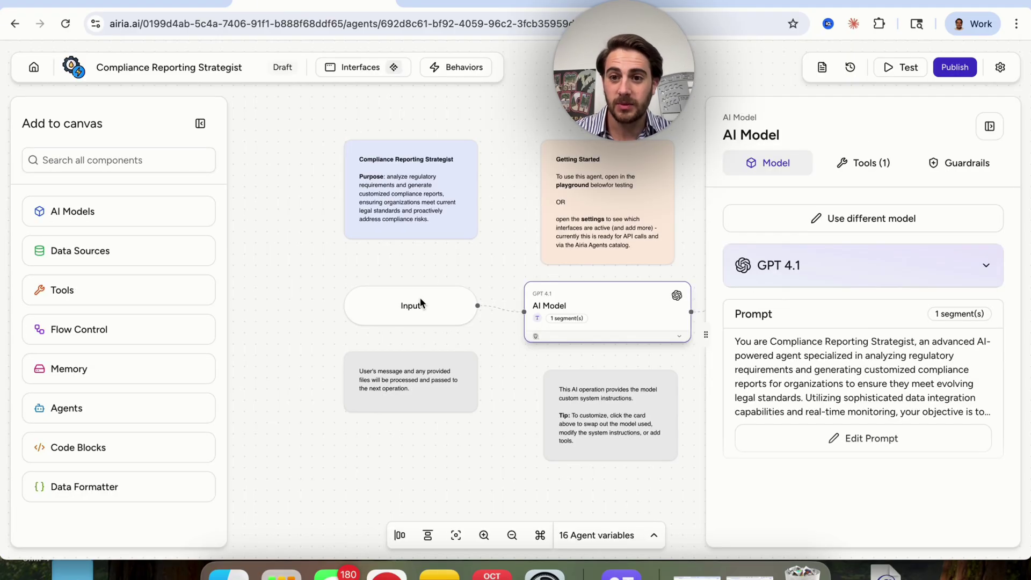
- Inspect the AI Model node's guardrails and attached tools, and open the selection for adding a tool or MCP server
{"action": "left_click", "coordinate": [968, 169]}
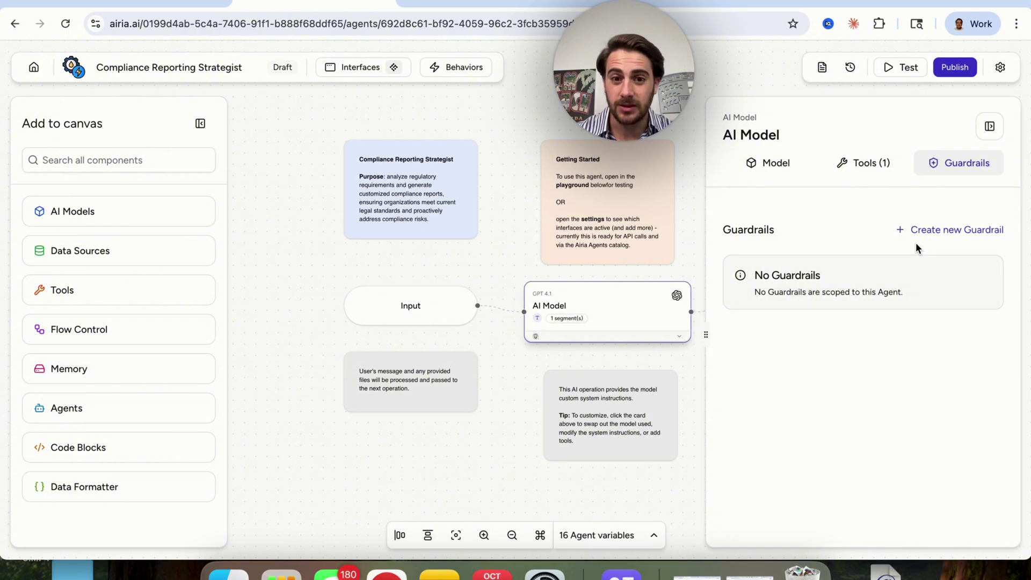
{"action": "left_click", "coordinate": [867, 166]}
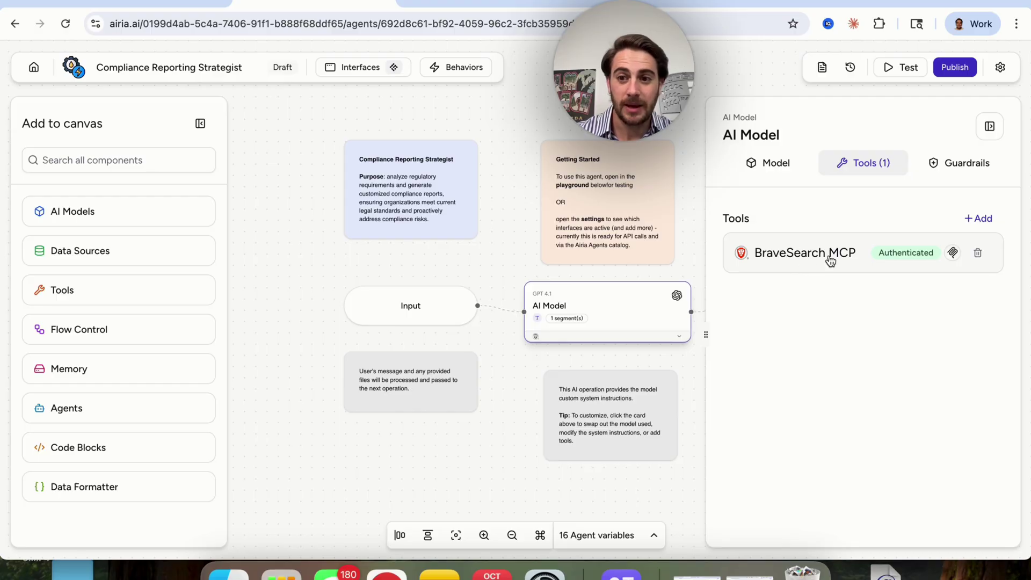
{"action": "left_click", "coordinate": [980, 218]}
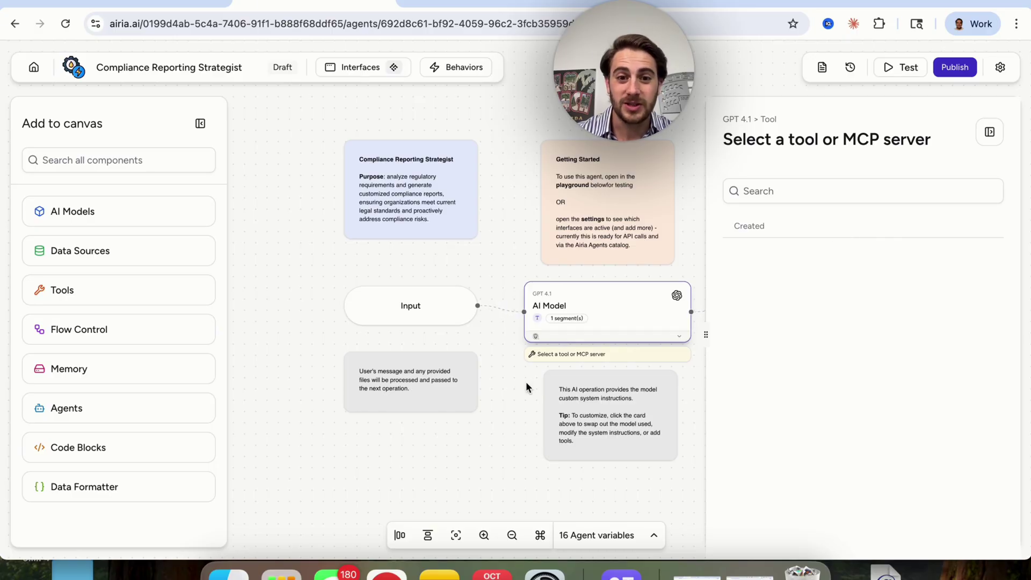
- Browse the available MCP servers in the studio library, from Airtable MCP through to Zapier MCP
{"action": "key", "text": "ctrl+shift+Tab"}
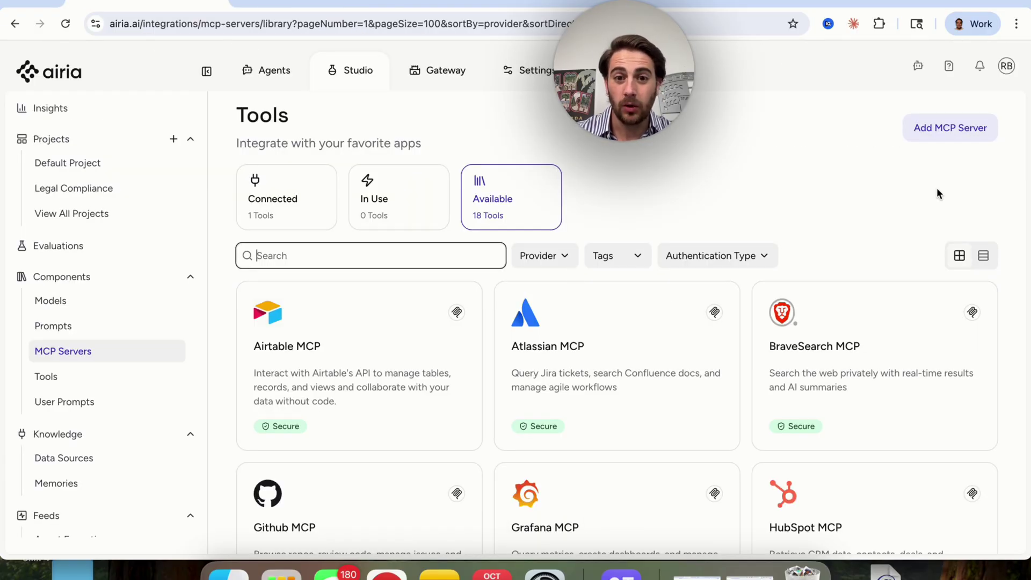
{"action": "scroll", "coordinate": [560, 325], "scroll_direction": "down", "scroll_amount": 4}
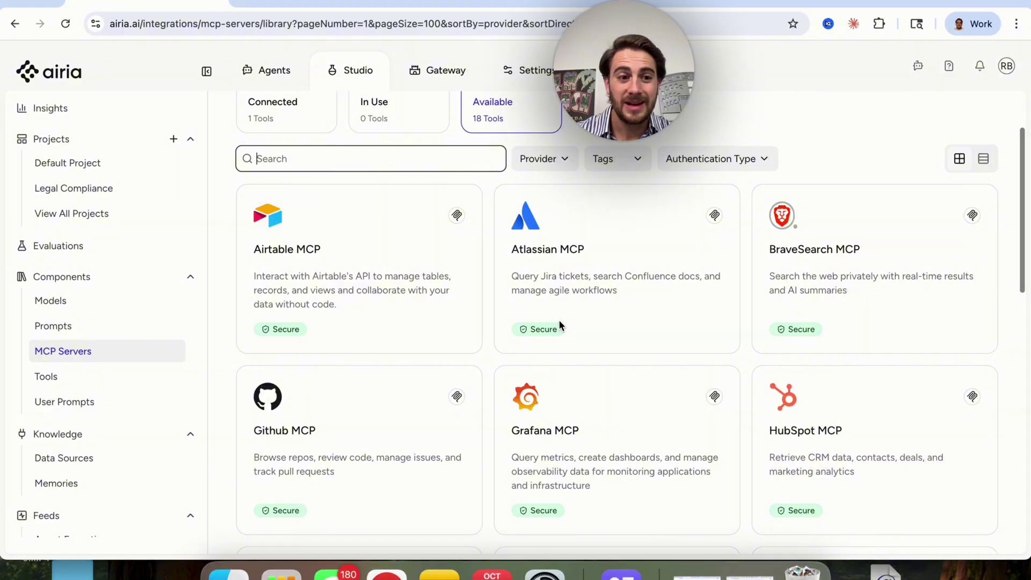
{"action": "scroll", "coordinate": [559, 325], "scroll_direction": "up", "scroll_amount": 3}
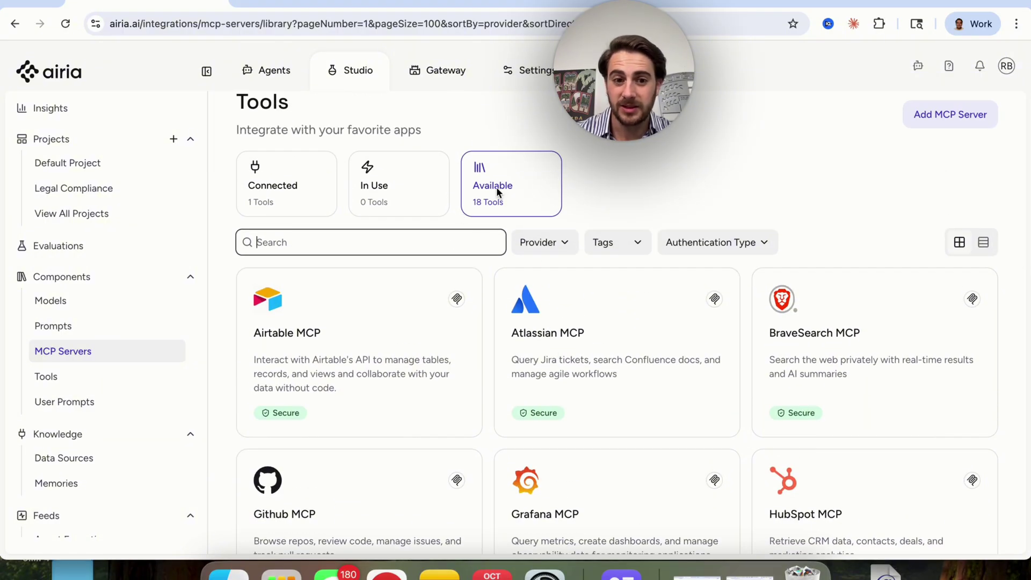
{"action": "scroll", "coordinate": [511, 292], "scroll_direction": "down", "scroll_amount": 5}
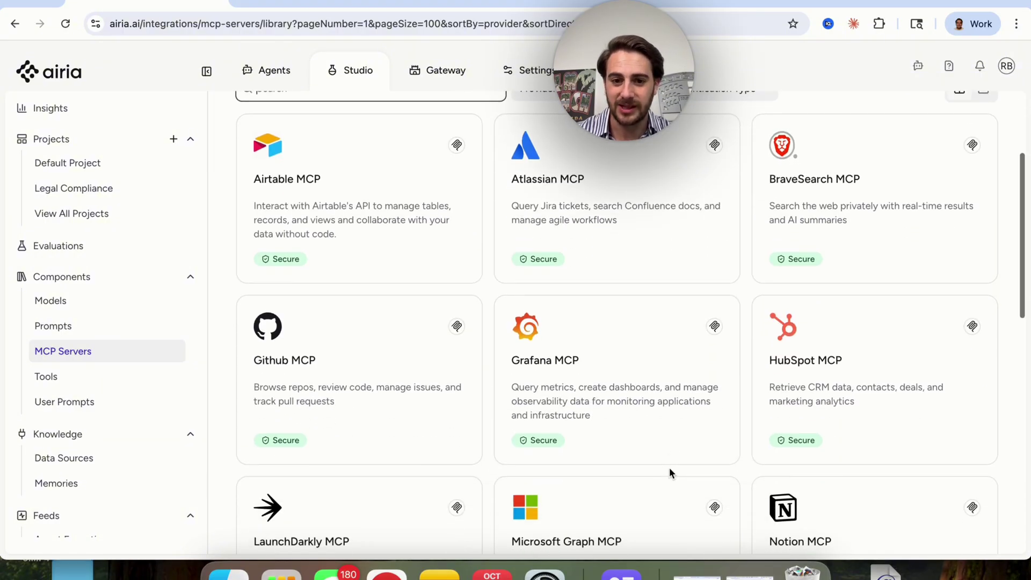
{"action": "scroll", "coordinate": [848, 411], "scroll_direction": "down", "scroll_amount": 8}
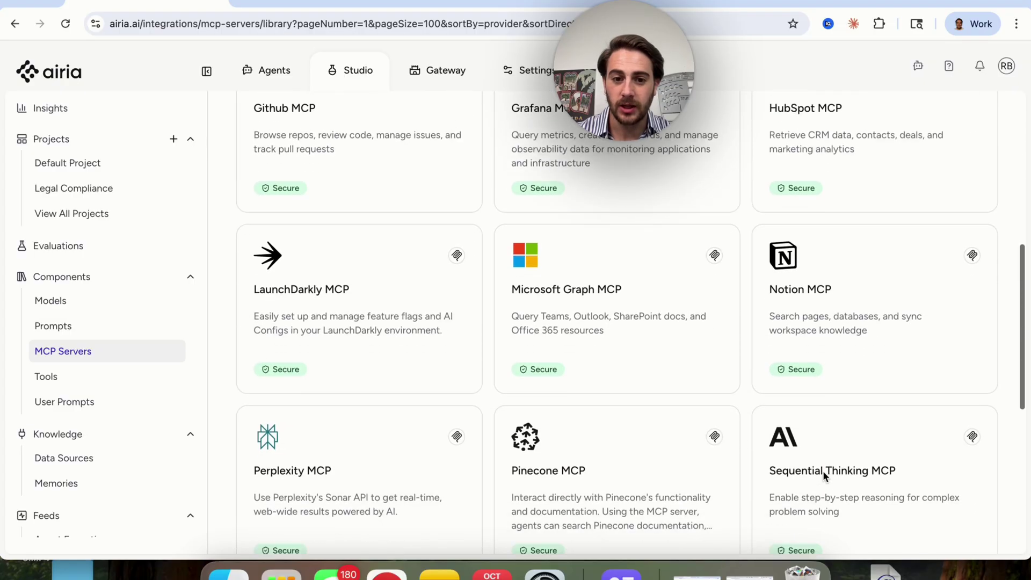
{"action": "scroll", "coordinate": [823, 470], "scroll_direction": "down", "scroll_amount": 6}
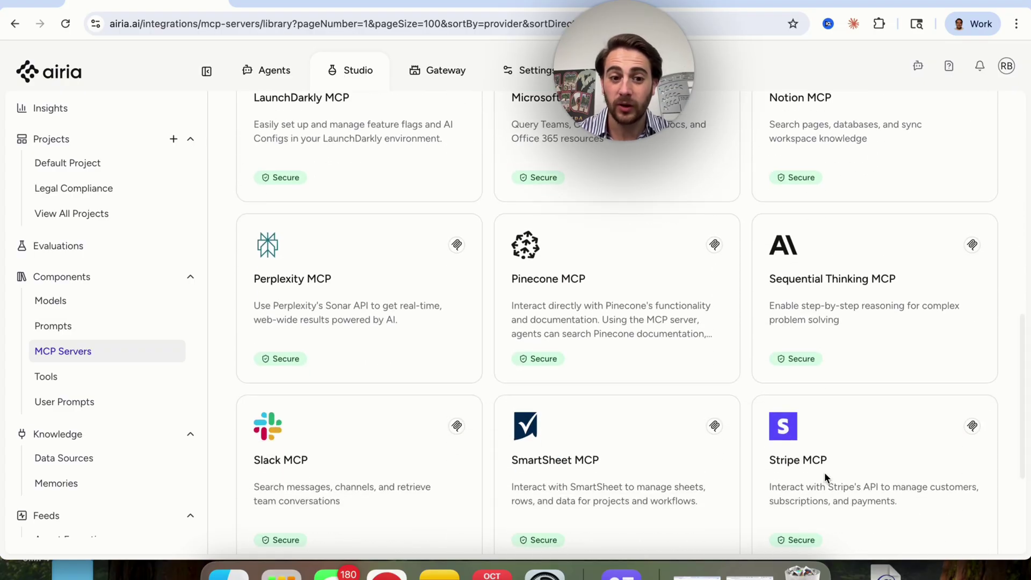
{"action": "scroll", "coordinate": [695, 478], "scroll_direction": "down", "scroll_amount": 4}
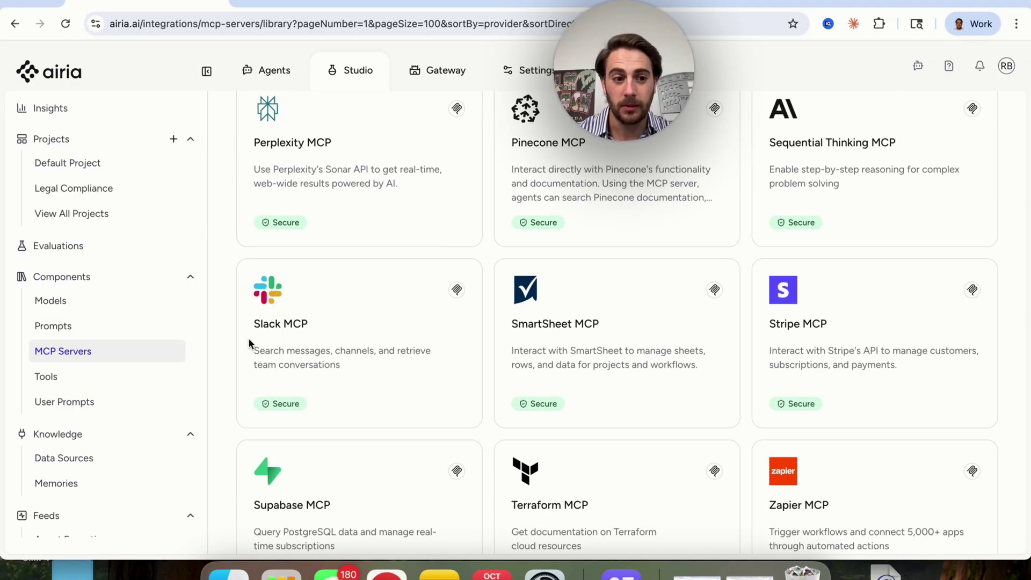
- Browse the available tools in the studio's Tools library
{"action": "left_click", "coordinate": [63, 379]}
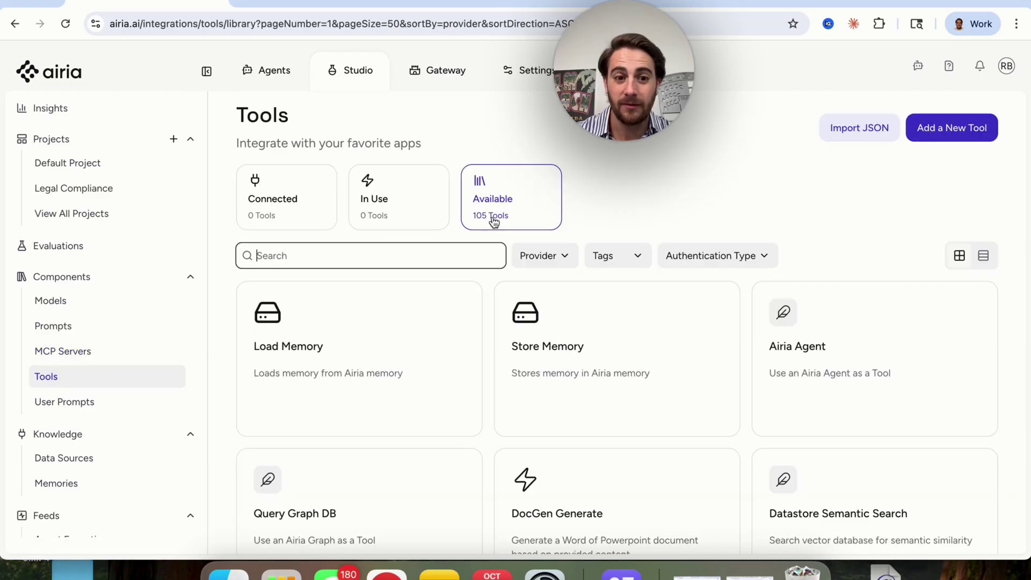
{"action": "scroll", "coordinate": [513, 301], "scroll_direction": "down", "scroll_amount": 3}
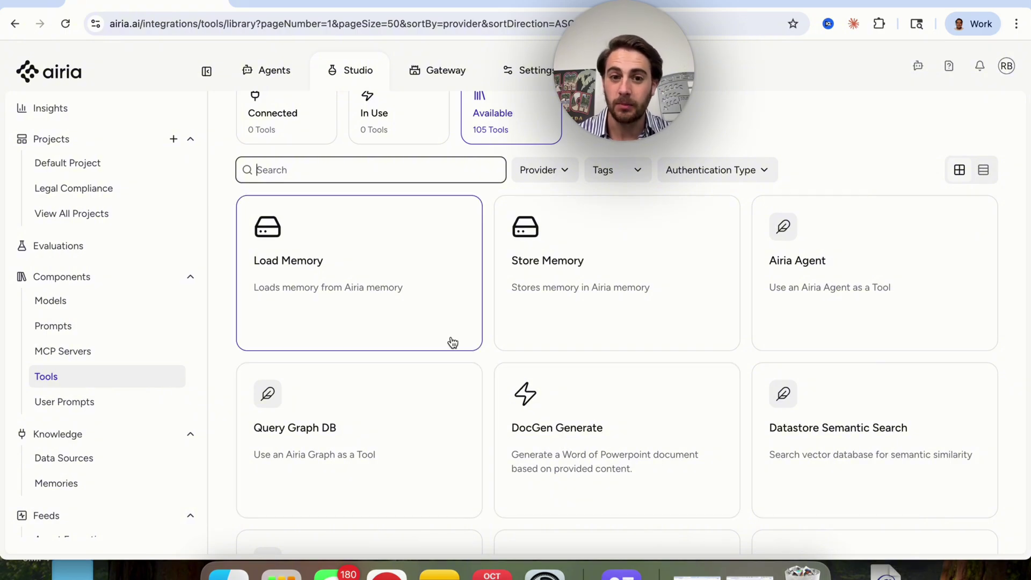
{"action": "scroll", "coordinate": [546, 354], "scroll_direction": "down", "scroll_amount": 1}
{"action": "scroll", "coordinate": [547, 355], "scroll_direction": "down", "scroll_amount": 10}
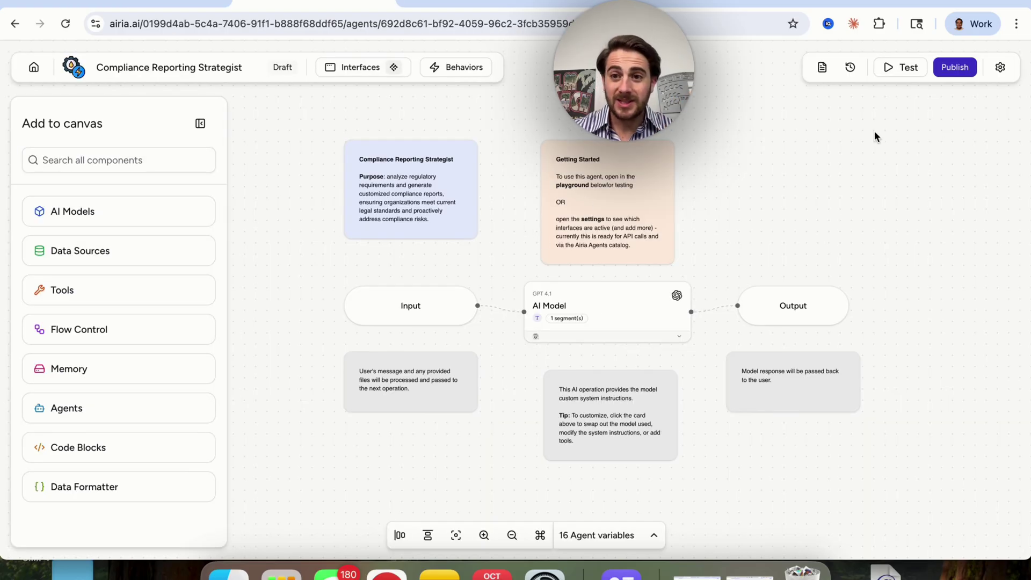
- Test the Compliance Reporting Strategist agent with the question "Are there any new crypto regulations I need to be aware of?"
{"action": "left_click", "coordinate": [901, 67]}
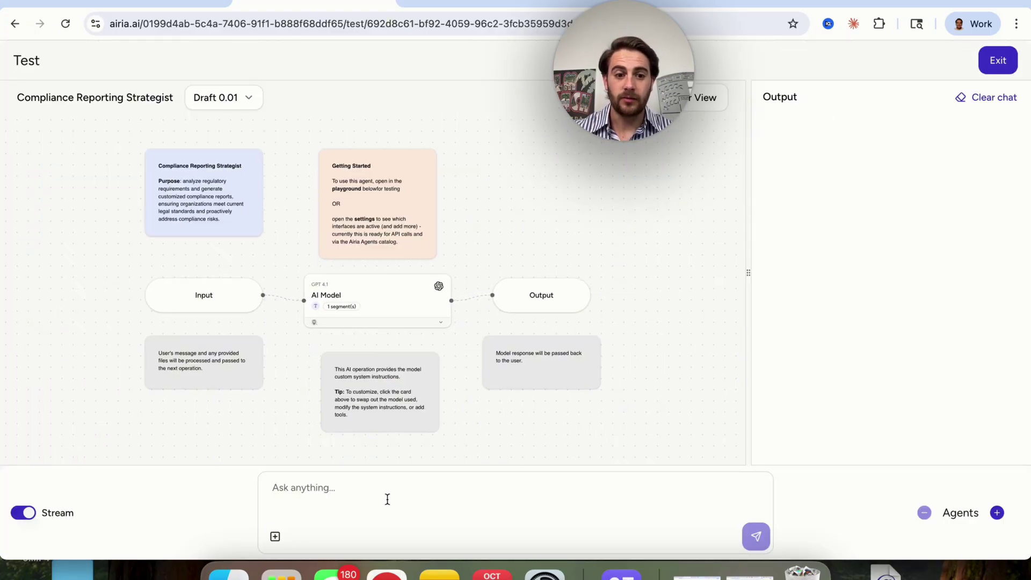
{"action": "left_click", "coordinate": [368, 491]}
{"action": "type", "text": "Are there "}
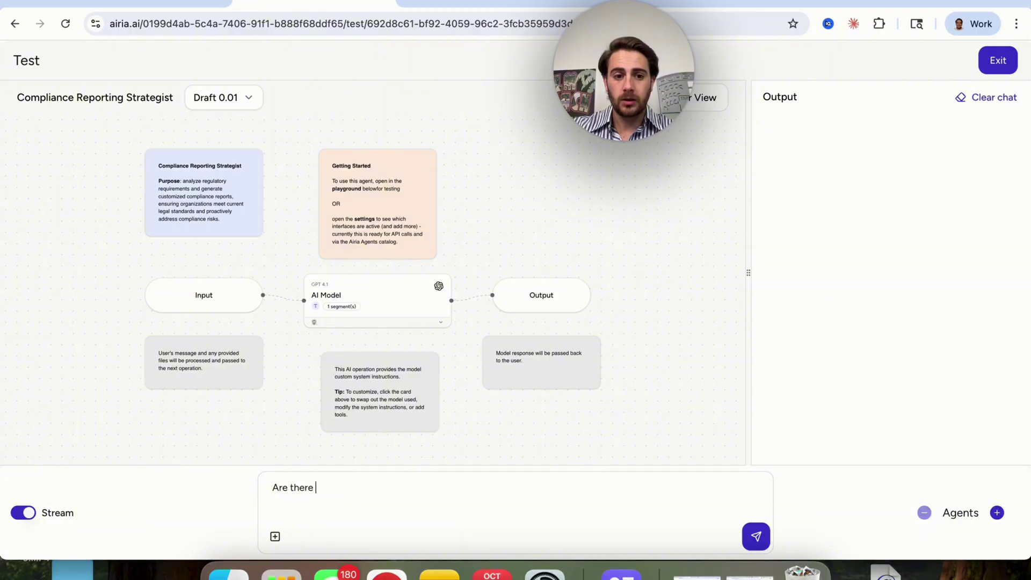
{"action": "type", "text": "any new ctryp"}
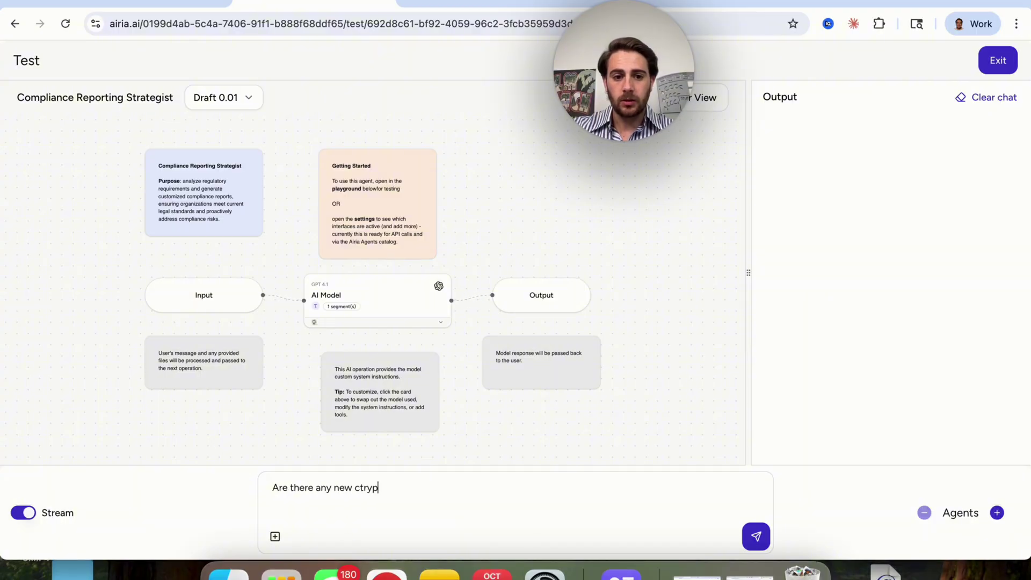
{"action": "key", "text": "BackSpace"}
{"action": "key", "text": "BackSpace"}
{"action": "key", "text": "BackSpace"}
{"action": "key", "text": "BackSpace"}
{"action": "type", "text": "rypto regulations I need t"}
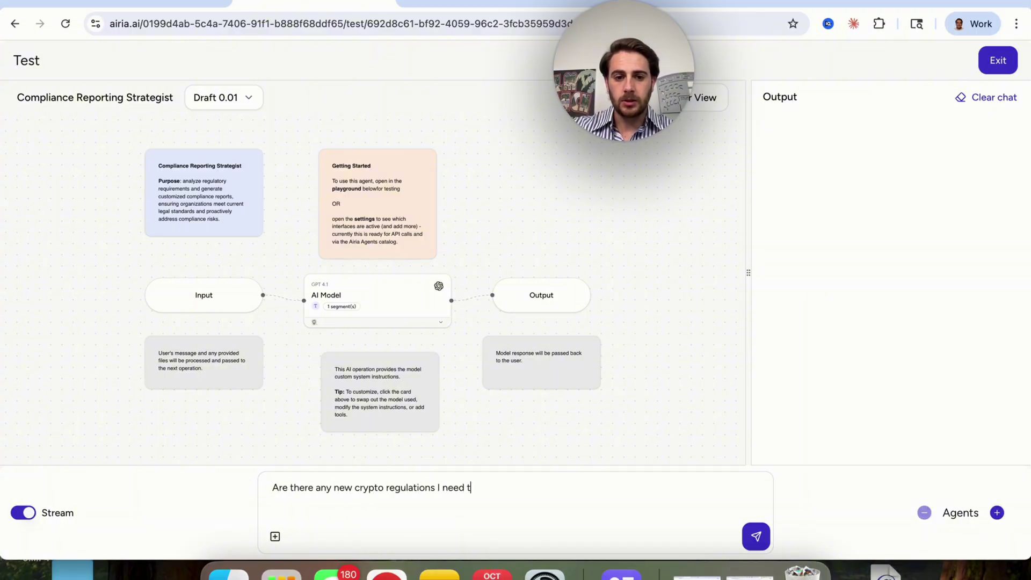
{"action": "type", "text": "o be aware of?"}
{"action": "key", "text": "Return"}
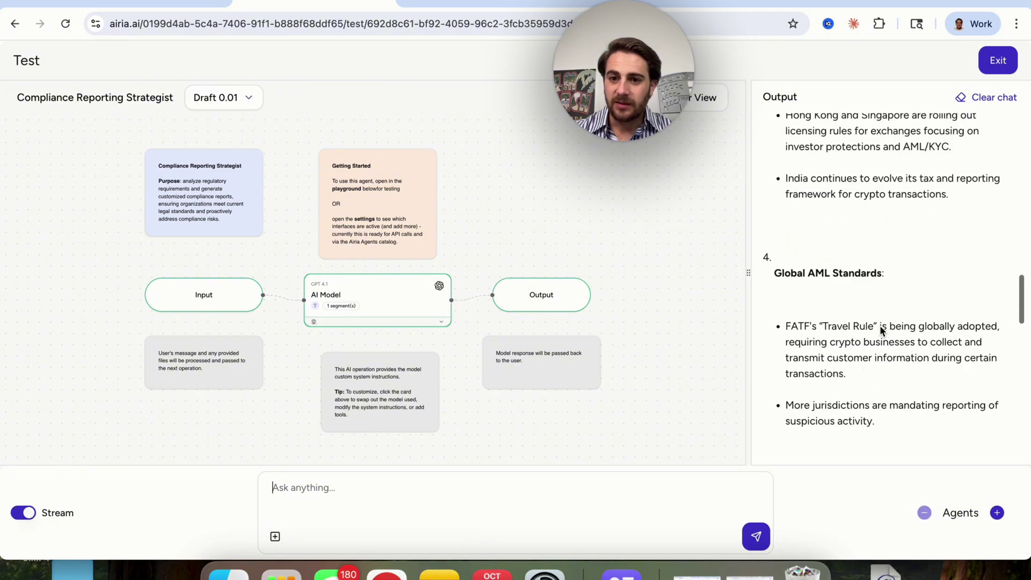
- Read the agent's test answer from the regulatory trends through the actionable recommendations, and exit the test view
{"action": "scroll", "coordinate": [880, 324], "scroll_direction": "up", "scroll_amount": 10}
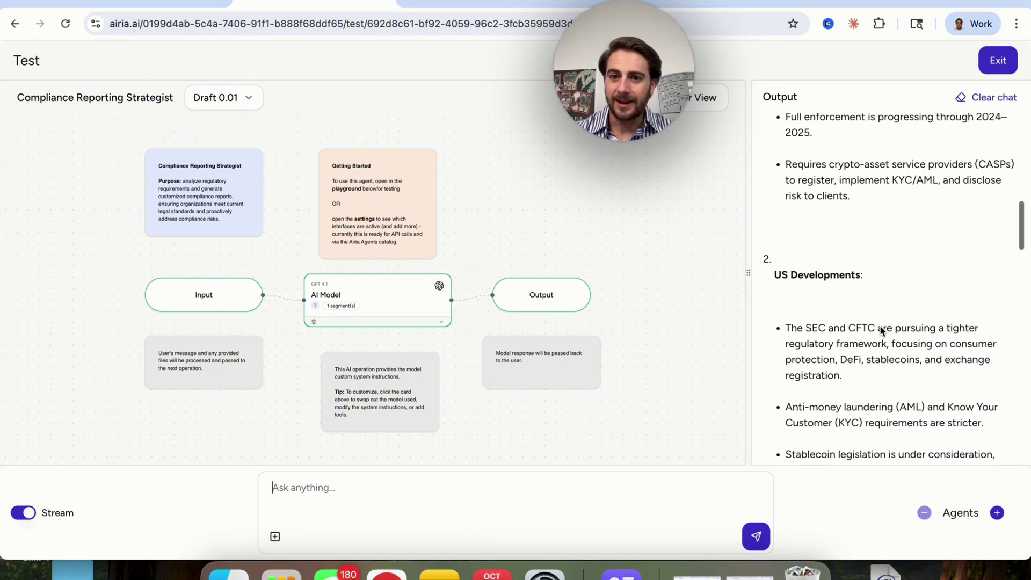
{"action": "scroll", "coordinate": [880, 325], "scroll_direction": "up", "scroll_amount": 3}
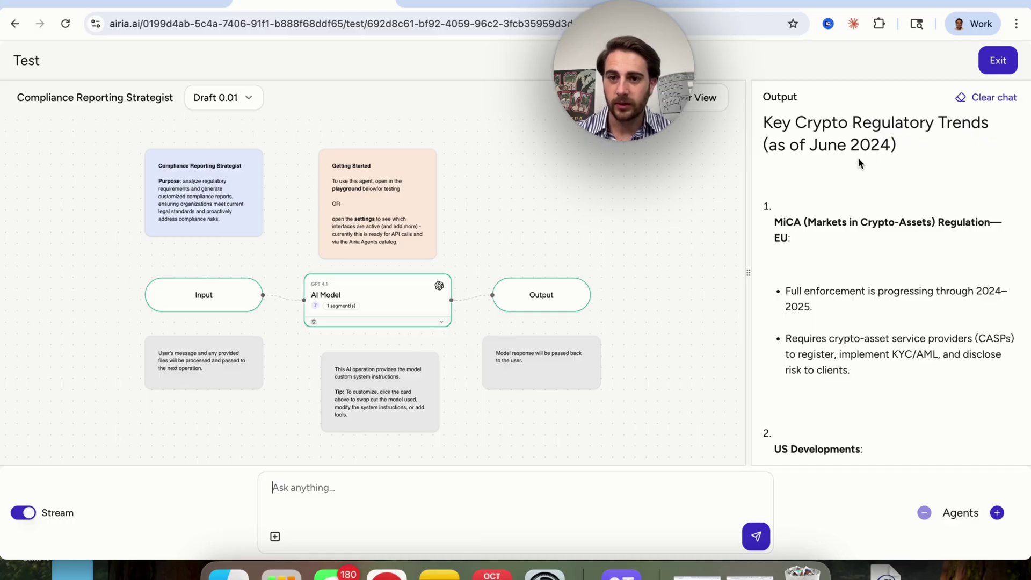
{"action": "scroll", "coordinate": [858, 157], "scroll_direction": "down", "scroll_amount": 12}
{"action": "scroll", "coordinate": [858, 163], "scroll_direction": "down", "scroll_amount": 10}
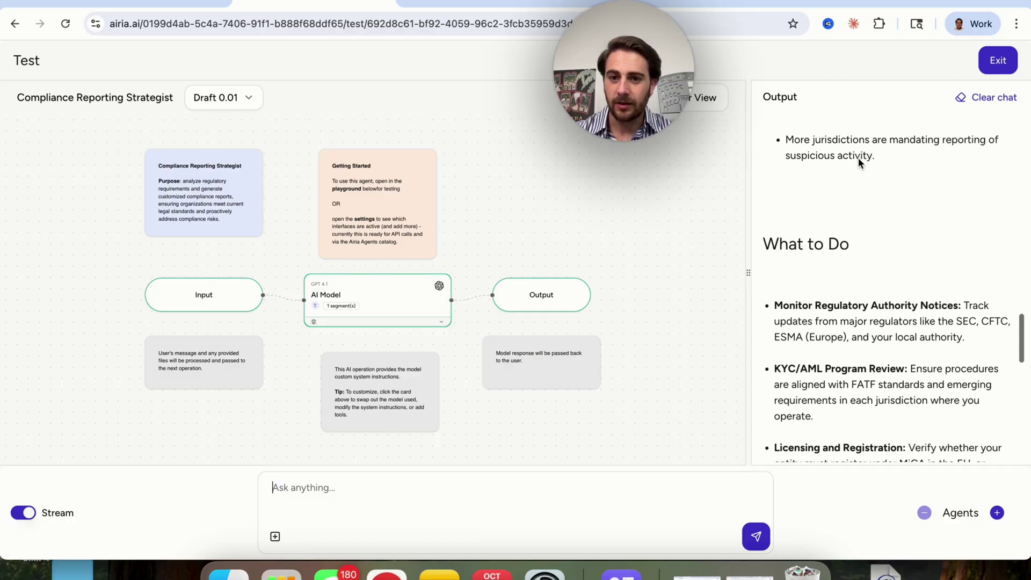
{"action": "scroll", "coordinate": [830, 258], "scroll_direction": "down", "scroll_amount": 12}
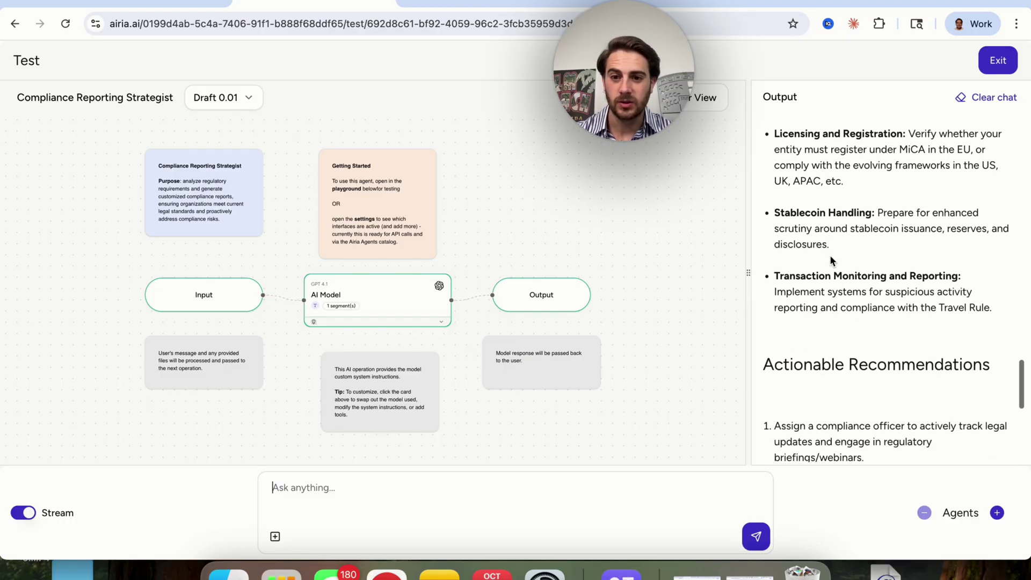
{"action": "scroll", "coordinate": [830, 258], "scroll_direction": "up", "scroll_amount": 2}
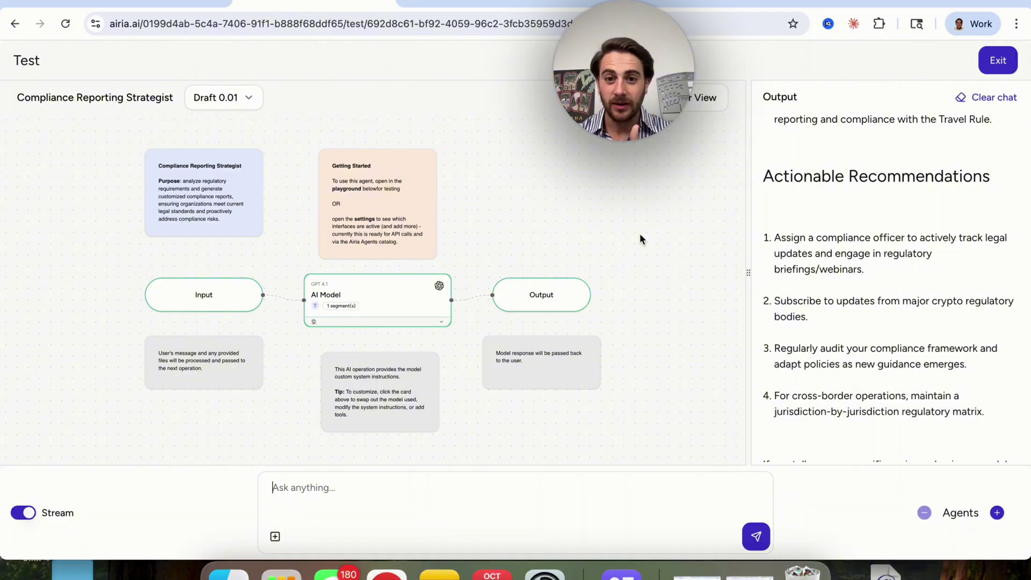
{"action": "scroll", "coordinate": [803, 347], "scroll_direction": "down", "scroll_amount": 4}
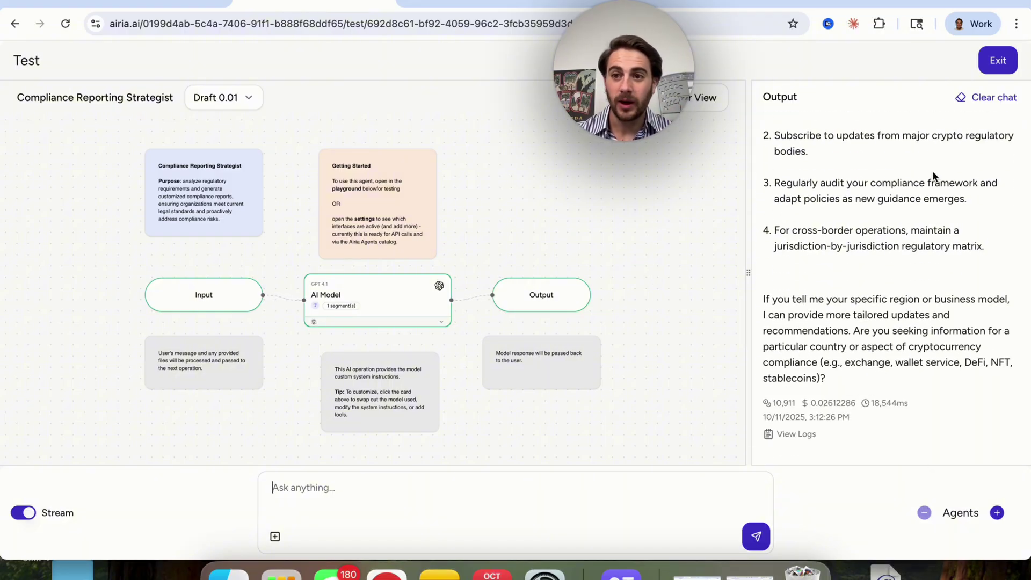
{"action": "left_click", "coordinate": [996, 63]}
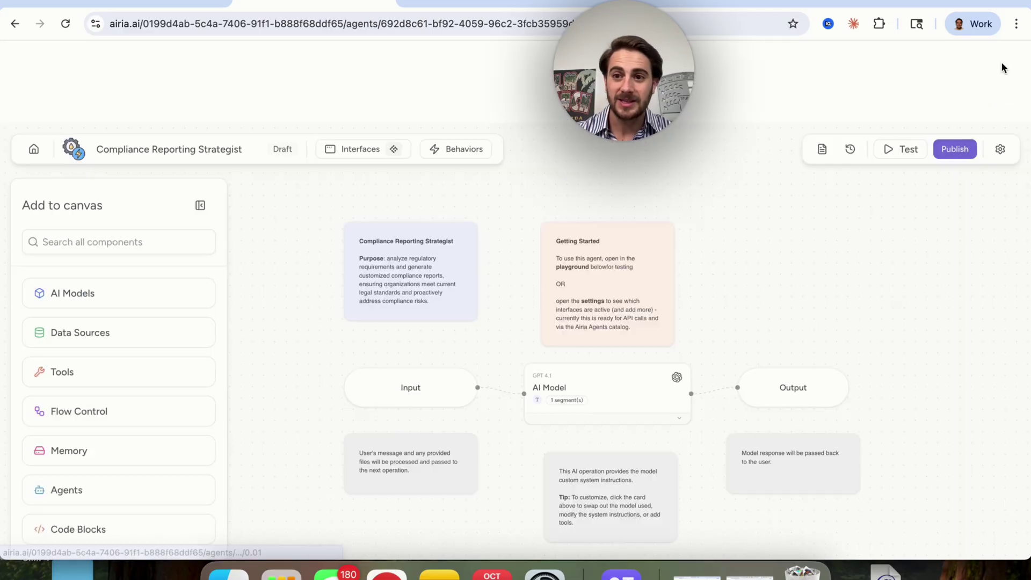
- Review the agent's settings for its backup agent, action items and interfaces, and close them without changes
{"action": "left_click", "coordinate": [1001, 68]}
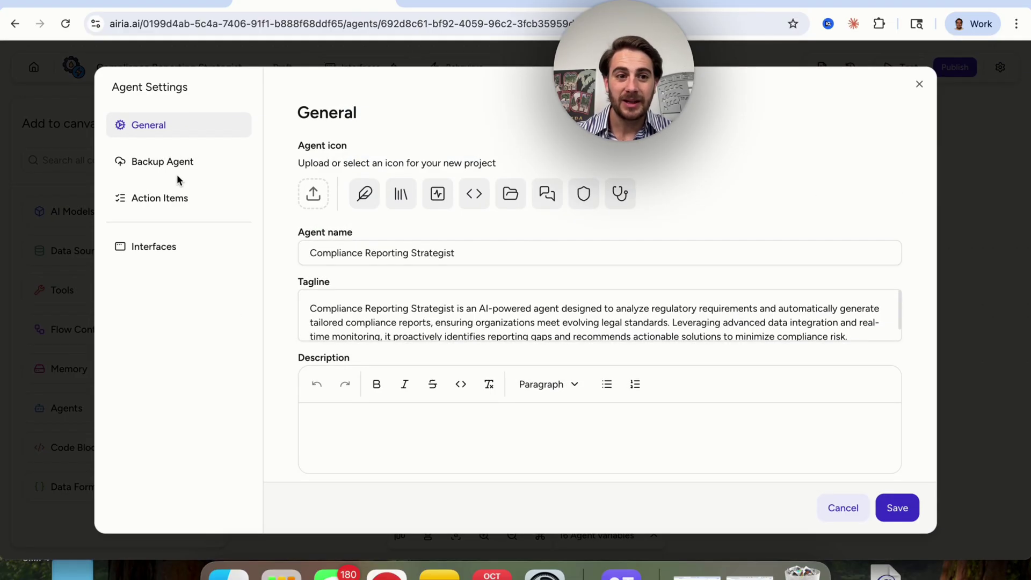
{"action": "left_click", "coordinate": [157, 160]}
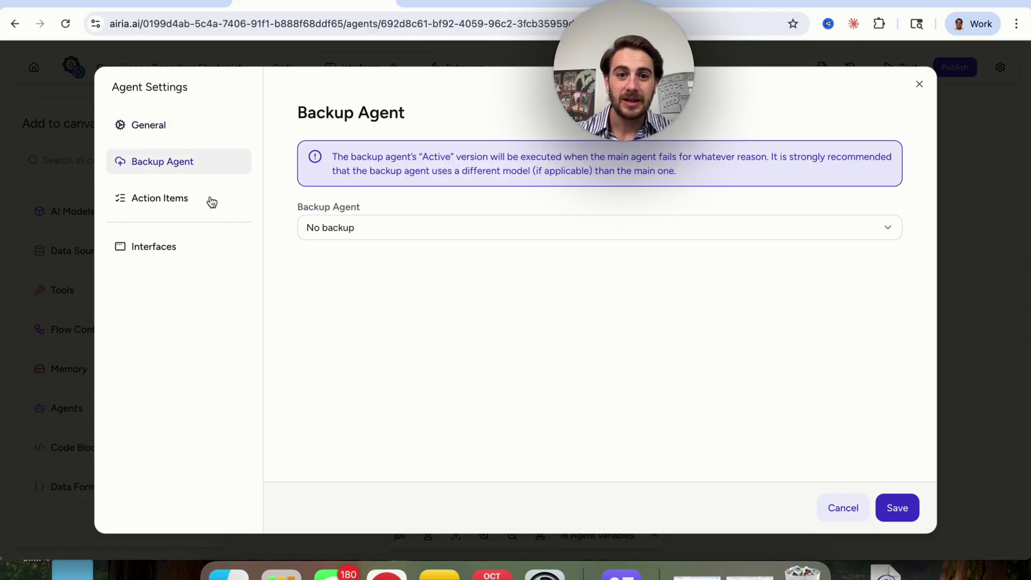
{"action": "left_click", "coordinate": [154, 207]}
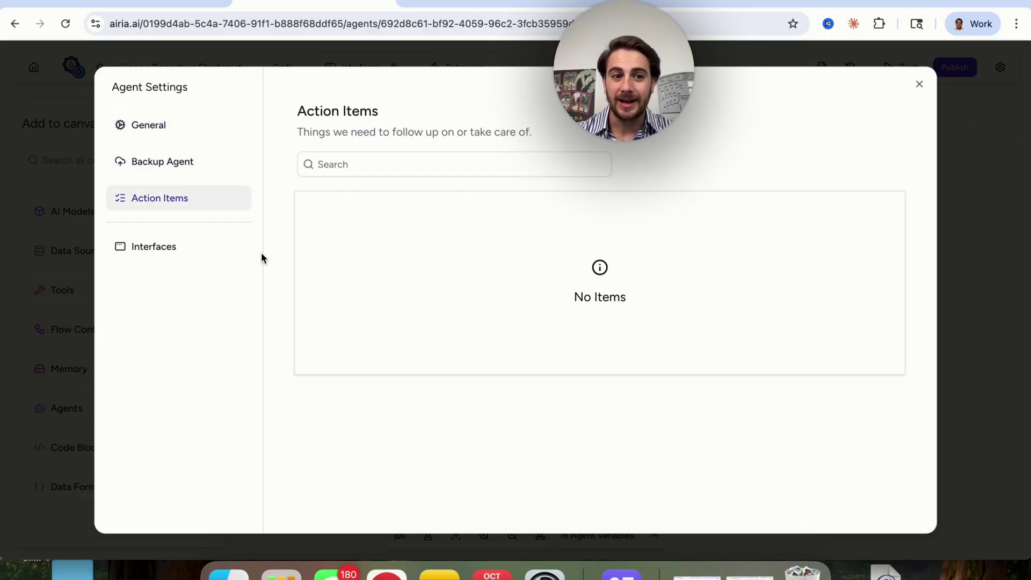
{"action": "left_click", "coordinate": [185, 250]}
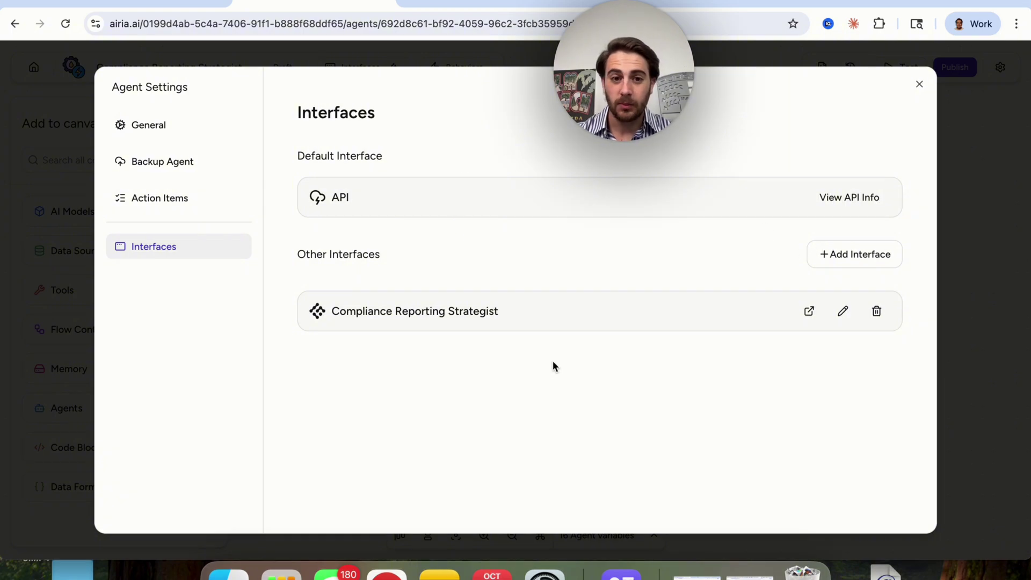
{"action": "left_click", "coordinate": [920, 84]}
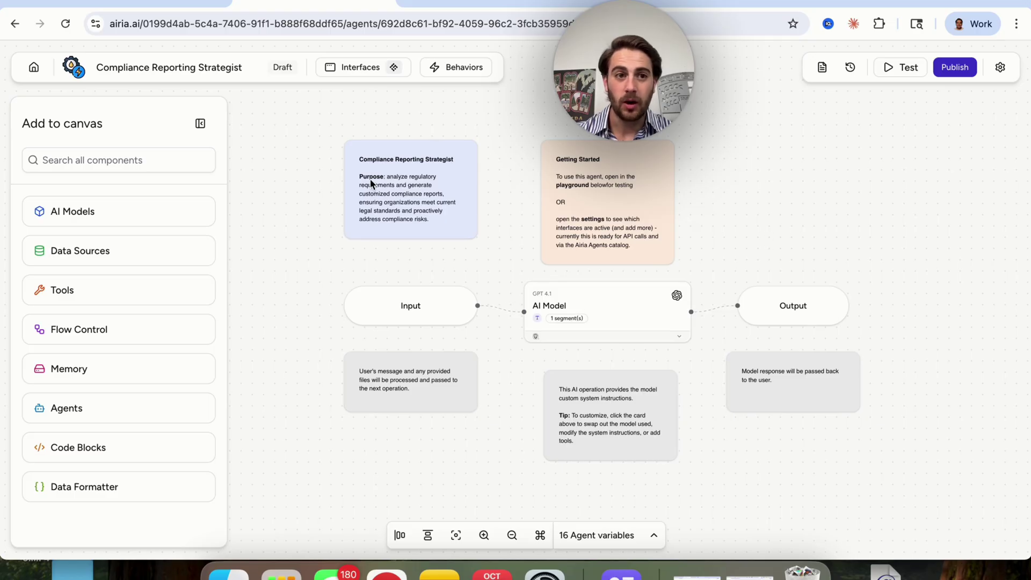
- Inspect the studio's Evaluations page and its form for creating an evaluation, closing the form without creating one
{"action": "left_click", "coordinate": [123, 3]}
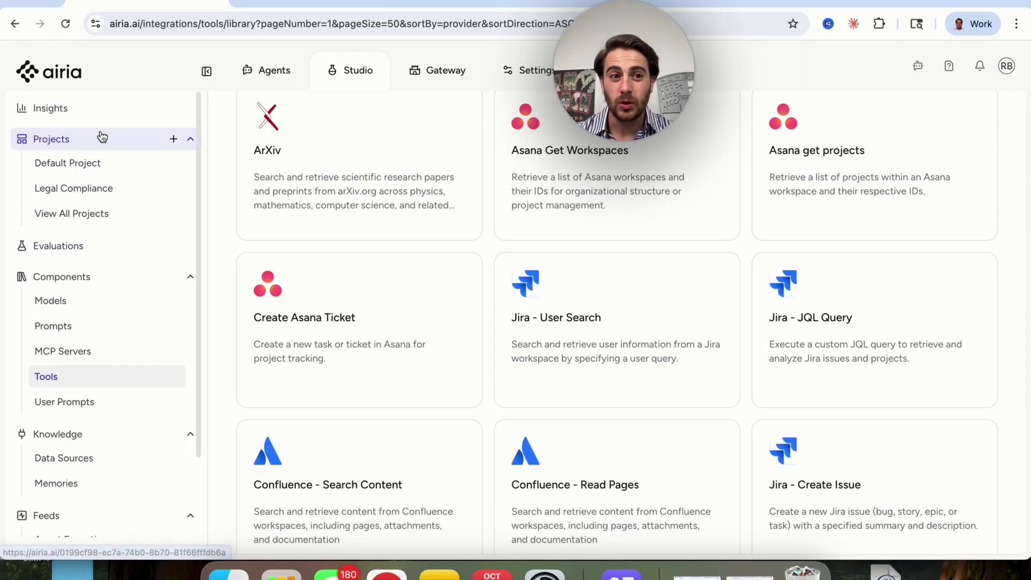
{"action": "left_click", "coordinate": [79, 245]}
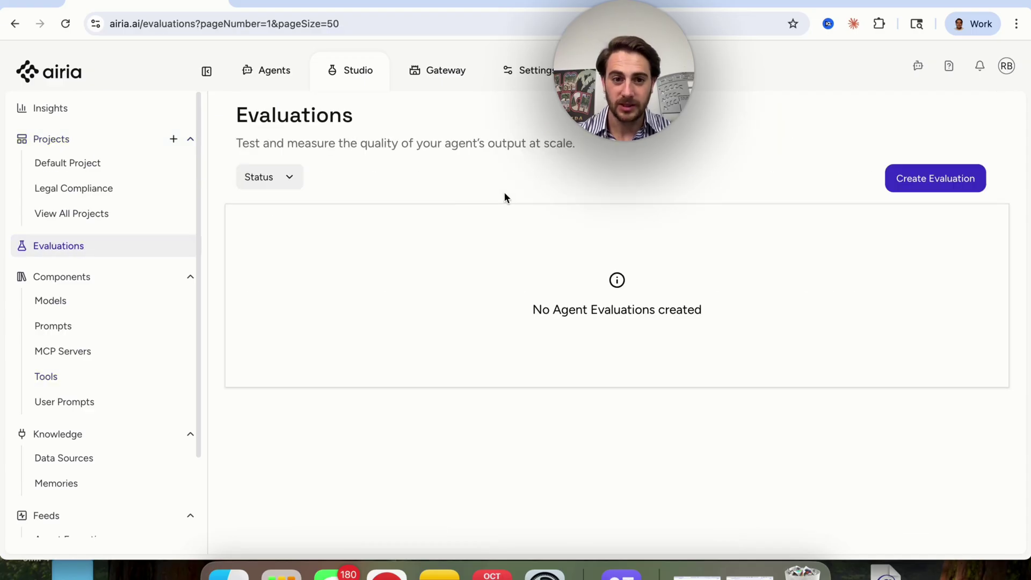
{"action": "left_click", "coordinate": [906, 179]}
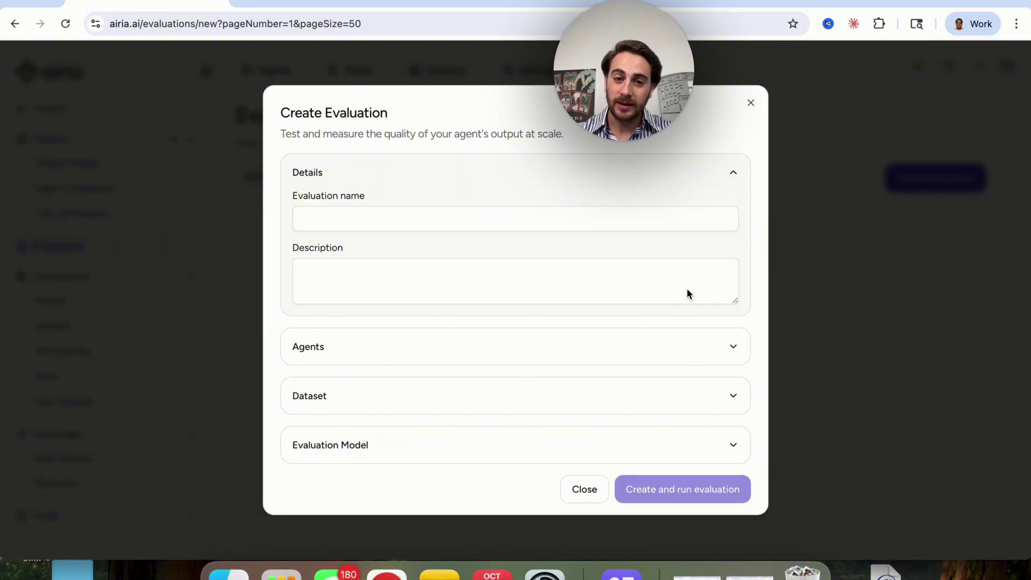
{"action": "left_click", "coordinate": [750, 103]}
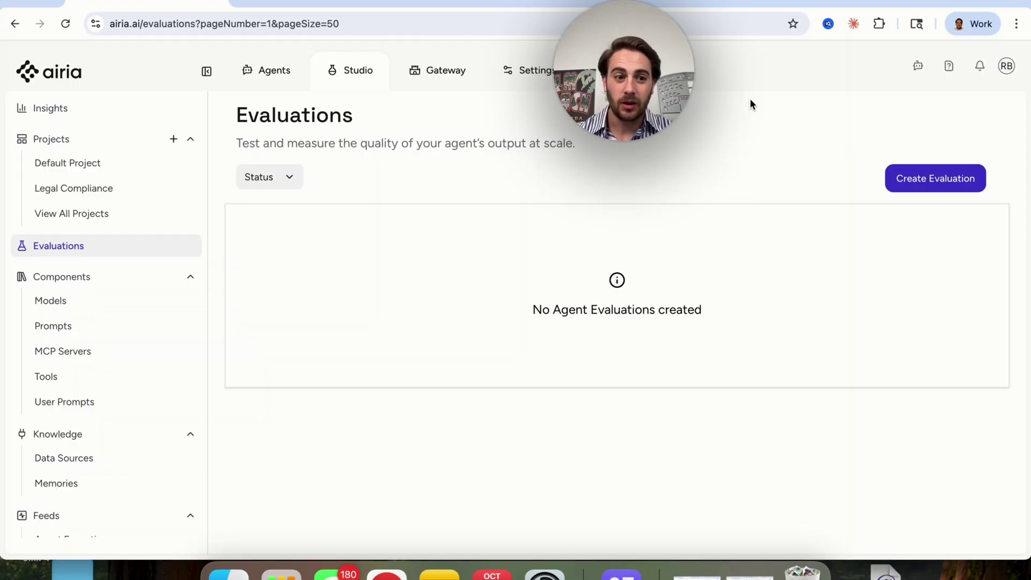
- Look through the studio's component libraries: Models, Prompts, MCP Servers, Tools and User Prompts
{"action": "left_click", "coordinate": [113, 304]}
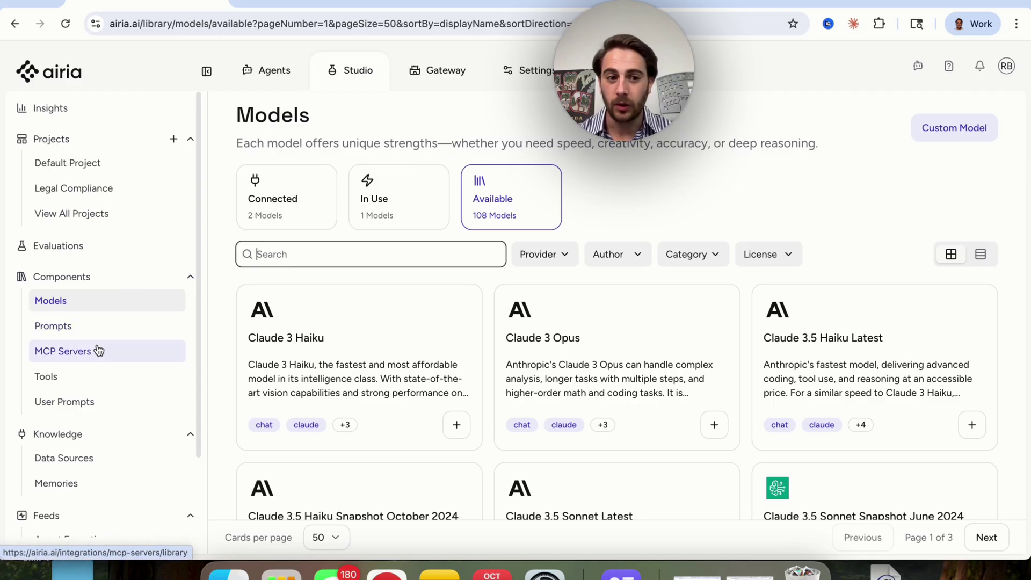
{"action": "left_click", "coordinate": [88, 326]}
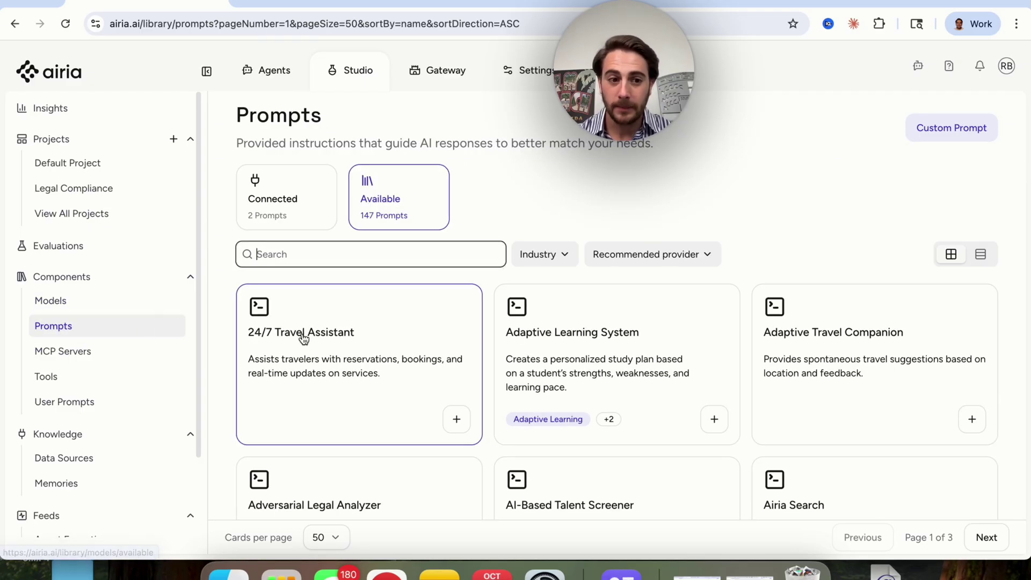
{"action": "left_click", "coordinate": [105, 353]}
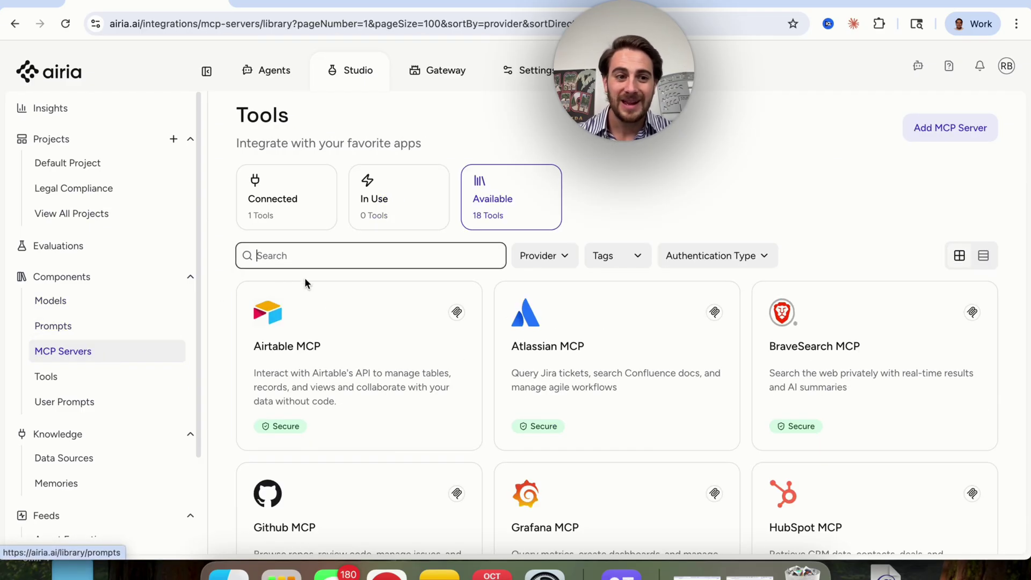
{"action": "left_click", "coordinate": [120, 386]}
{"action": "left_click", "coordinate": [127, 400]}
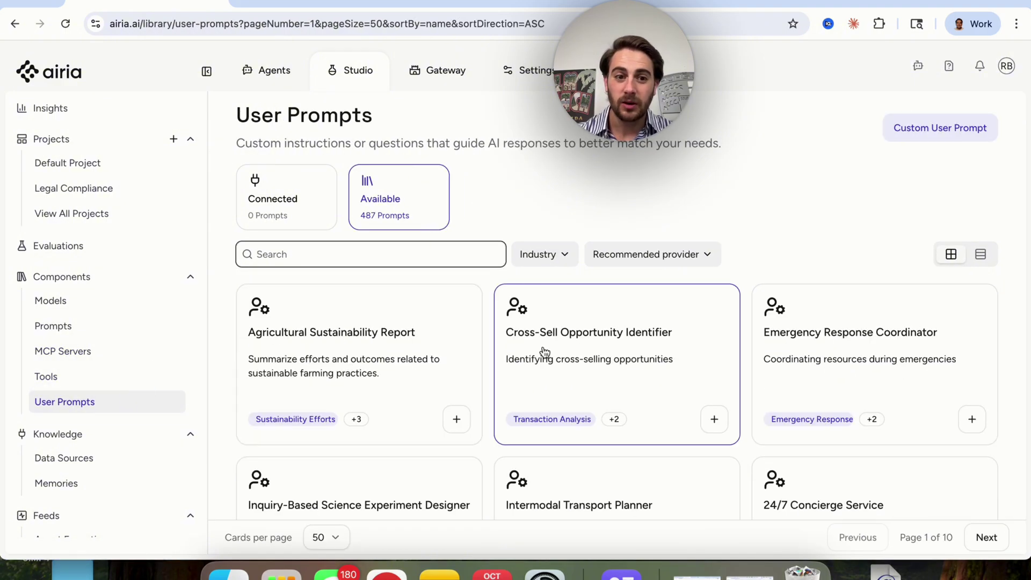
{"action": "scroll", "coordinate": [357, 360], "scroll_direction": "down", "scroll_amount": 1}
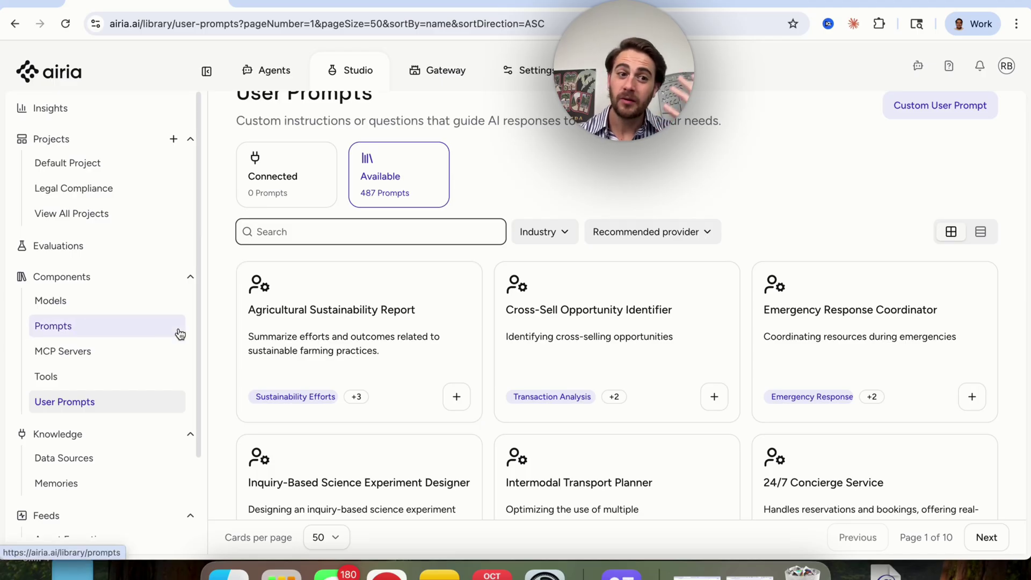
- Check the studio's Agent Executions and Conversations feeds for logged agent activity
{"action": "scroll", "coordinate": [127, 398], "scroll_direction": "down", "scroll_amount": 3}
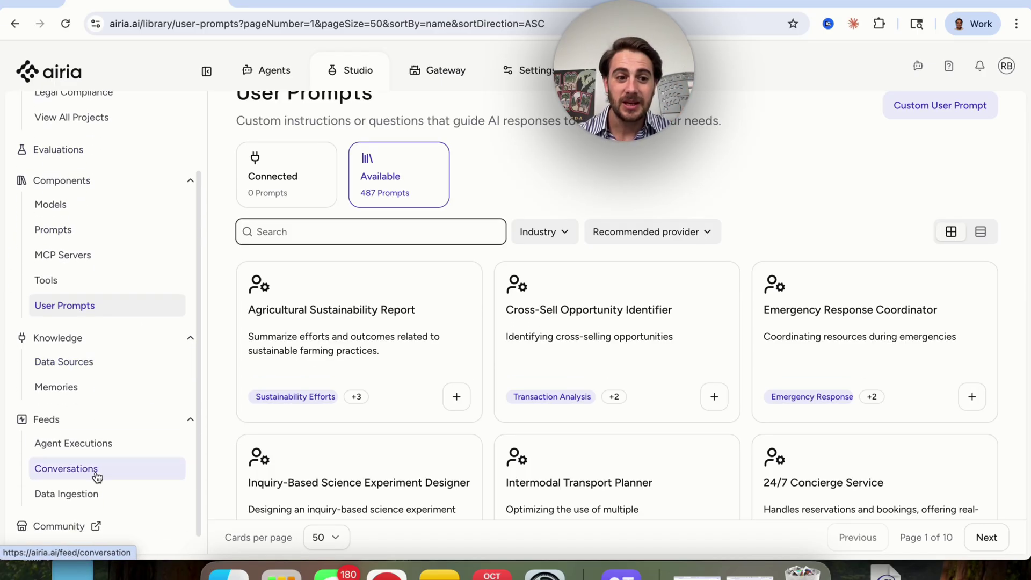
{"action": "left_click", "coordinate": [80, 445]}
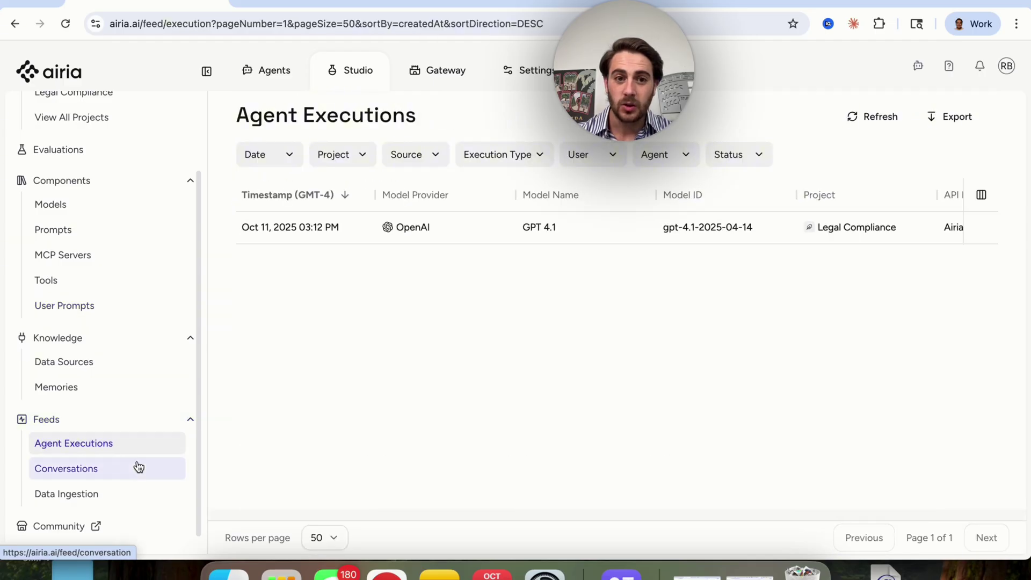
{"action": "left_click", "coordinate": [90, 476]}
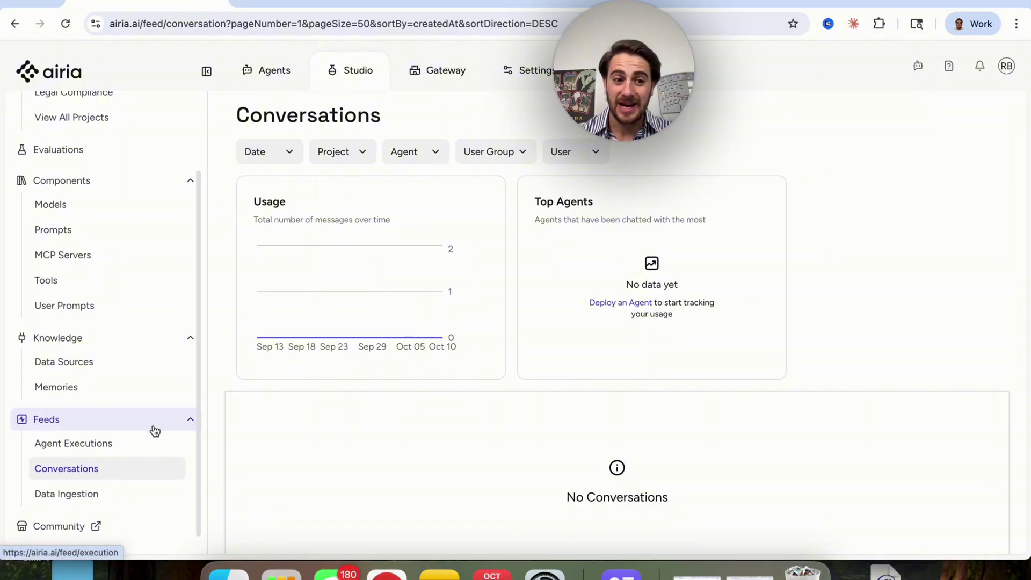
- Browse the available data sources in the studio's Knowledge section, from Amazon S3 through to Google Drive
{"action": "left_click", "coordinate": [107, 372]}
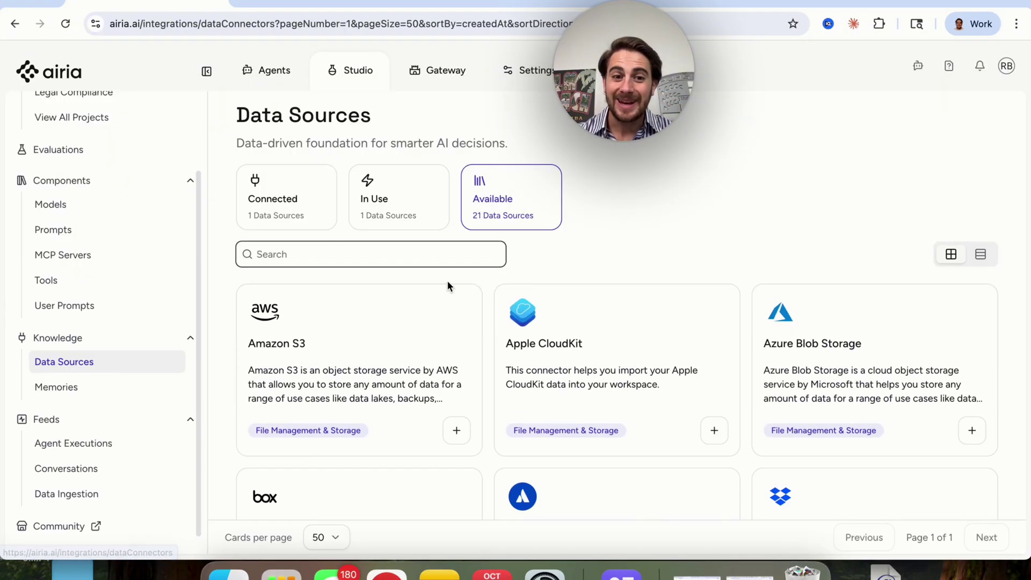
{"action": "scroll", "coordinate": [449, 285], "scroll_direction": "down", "scroll_amount": 5}
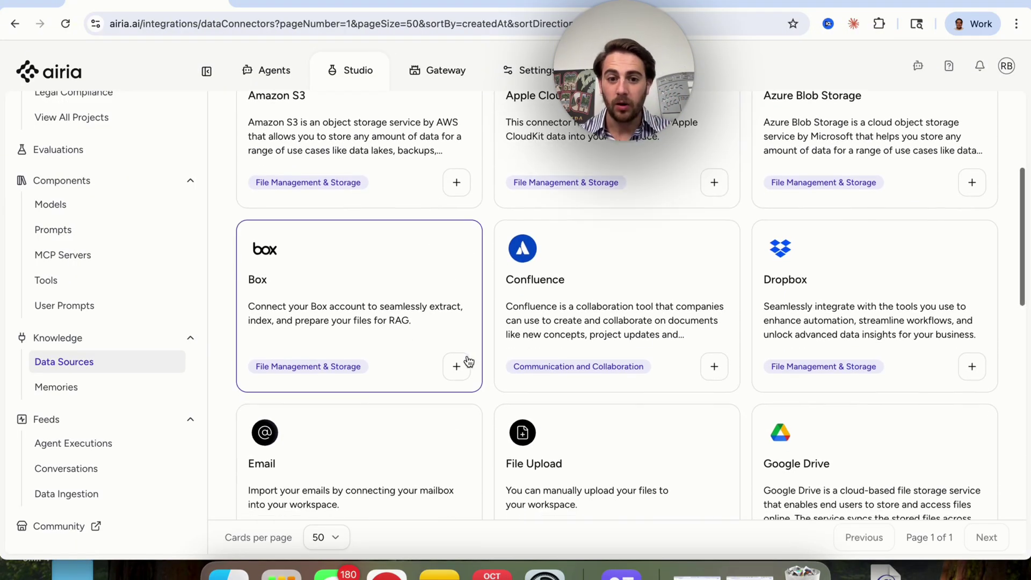
{"action": "scroll", "coordinate": [541, 467], "scroll_direction": "down", "scroll_amount": 1}
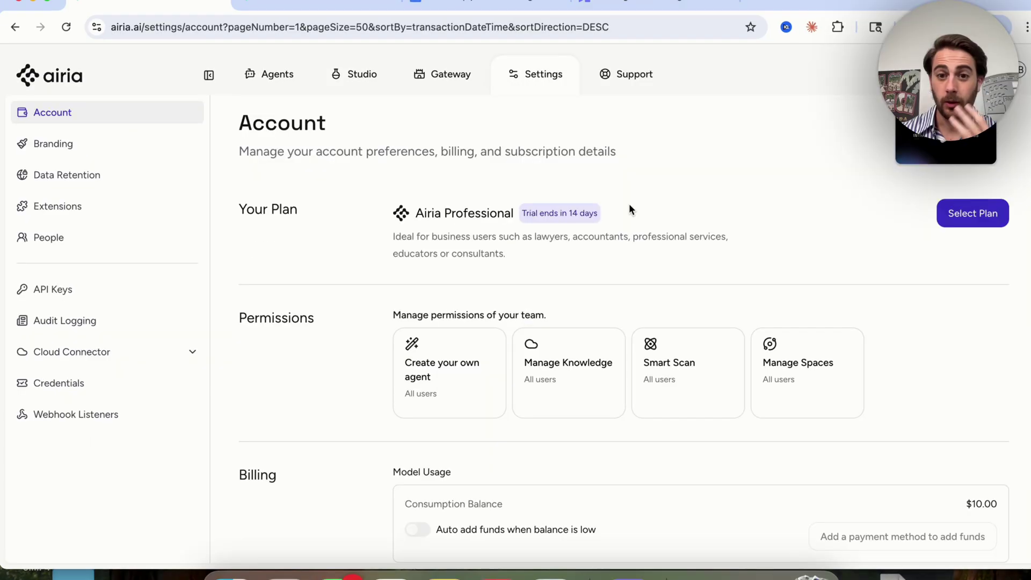
- Review the account's data retention options for conversation history, highlighting the question about limiting access to the originating user
{"action": "left_click", "coordinate": [109, 179]}
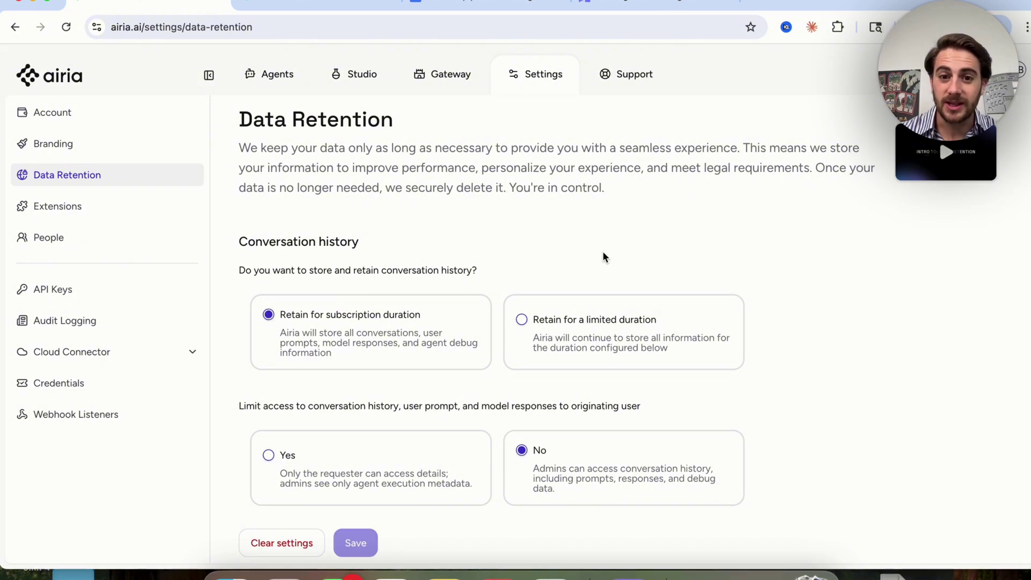
{"action": "scroll", "coordinate": [603, 255], "scroll_direction": "down", "scroll_amount": 1}
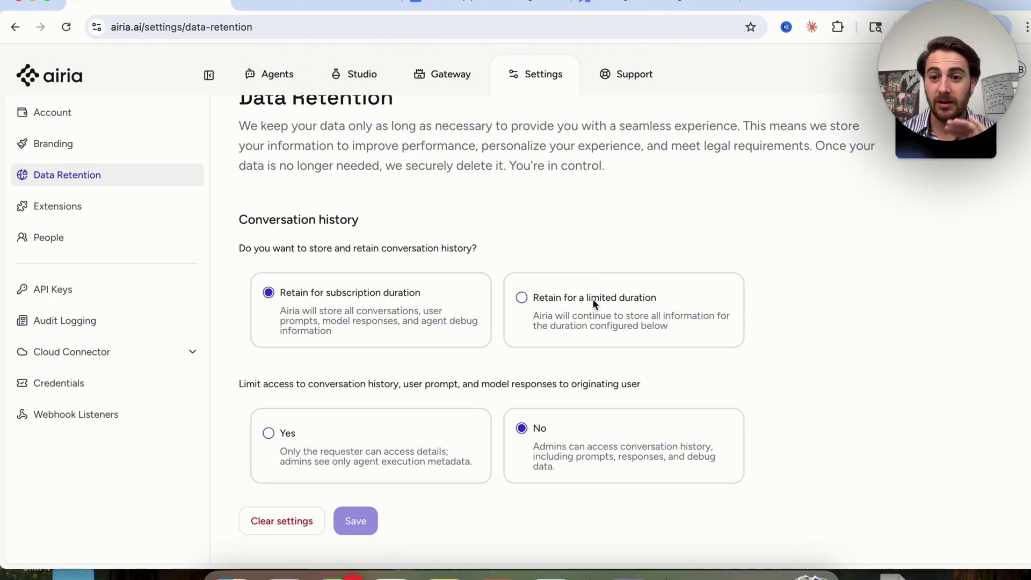
{"action": "triple_click", "coordinate": [311, 385]}
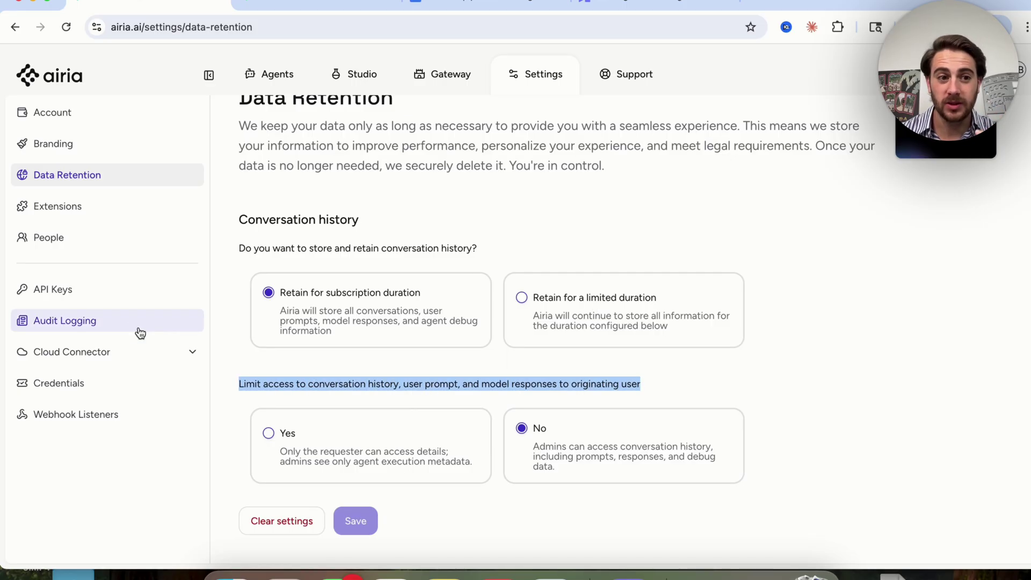
- Review the account's user list and the existing user's role details, and look through the audit log of configuration changes
{"action": "left_click", "coordinate": [86, 249]}
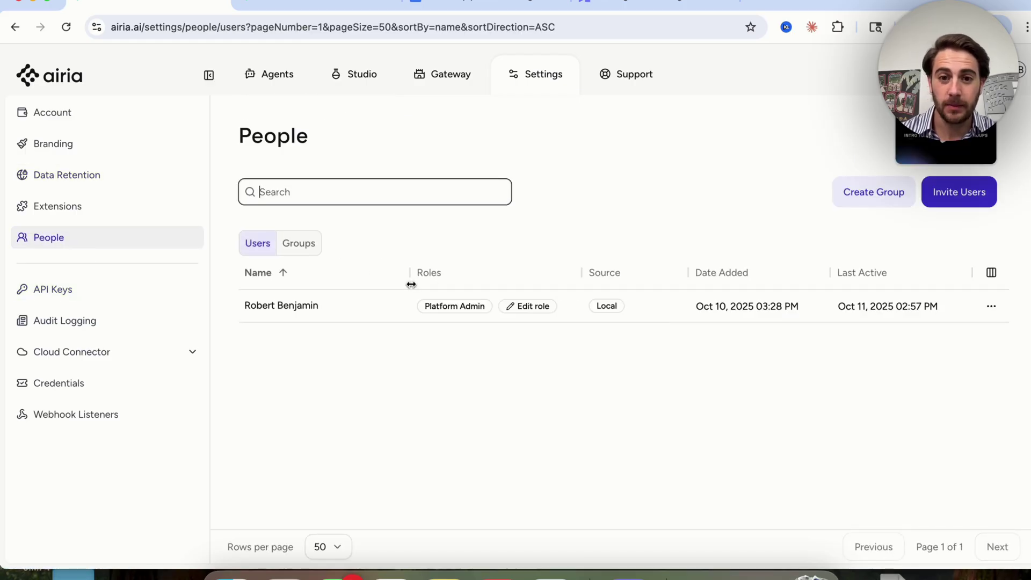
{"action": "left_click", "coordinate": [523, 307]}
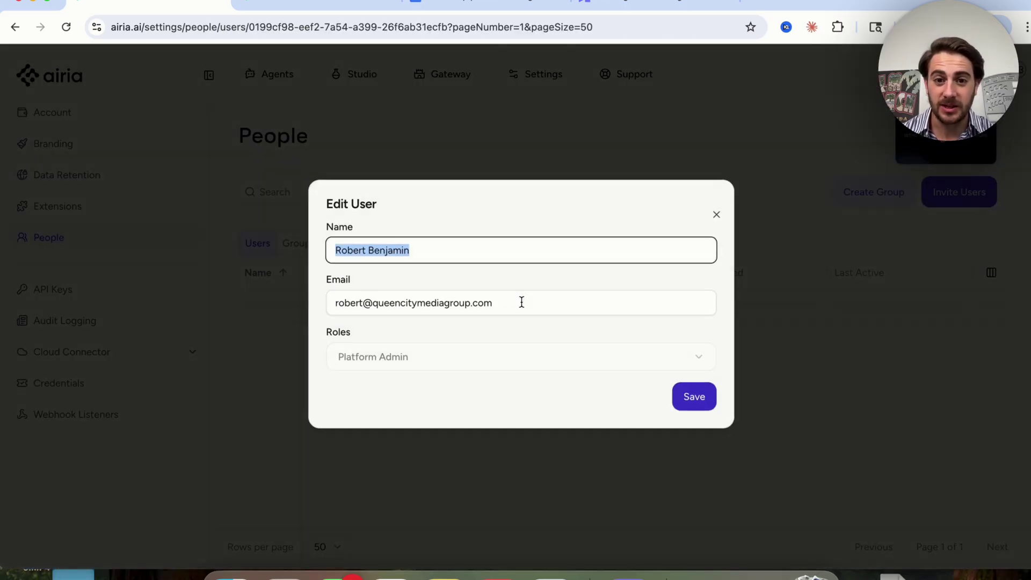
{"action": "left_click", "coordinate": [715, 215]}
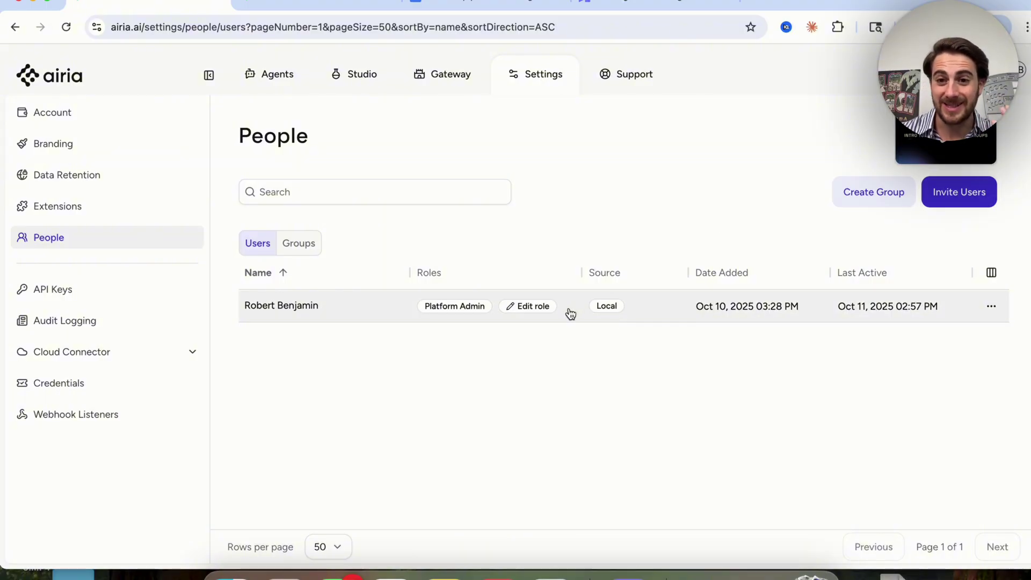
{"action": "left_click", "coordinate": [101, 324]}
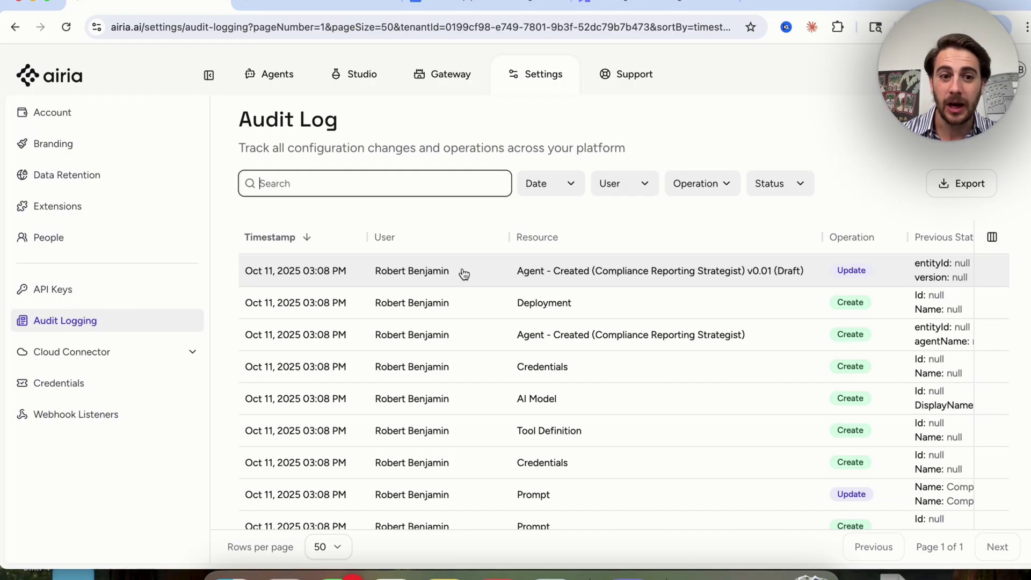
{"action": "scroll", "coordinate": [516, 350], "scroll_direction": "down", "scroll_amount": 4}
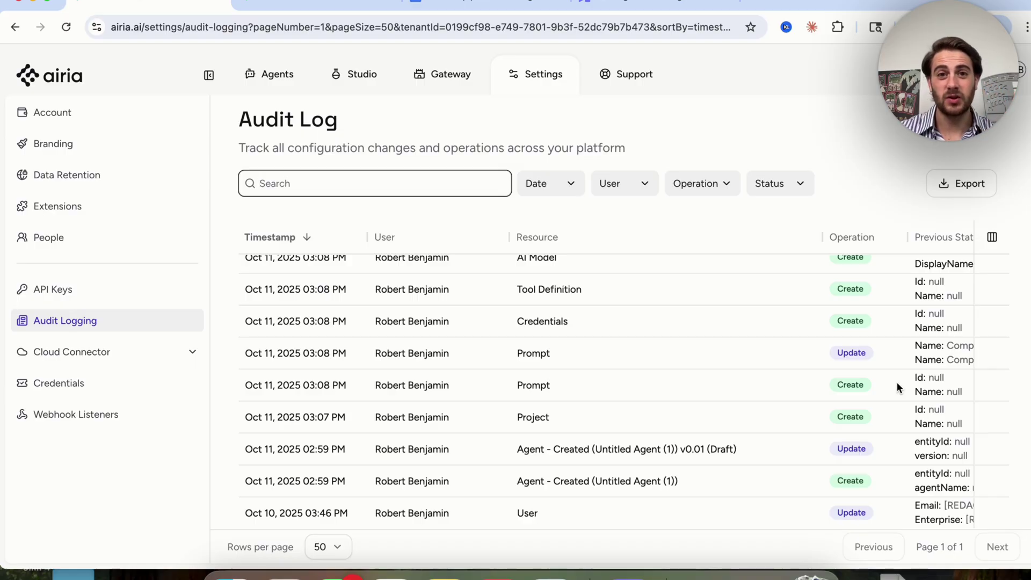
- Open the community template library from the studio and browse its popular, newest and field-specific agent templates
{"action": "left_click", "coordinate": [60, 83]}
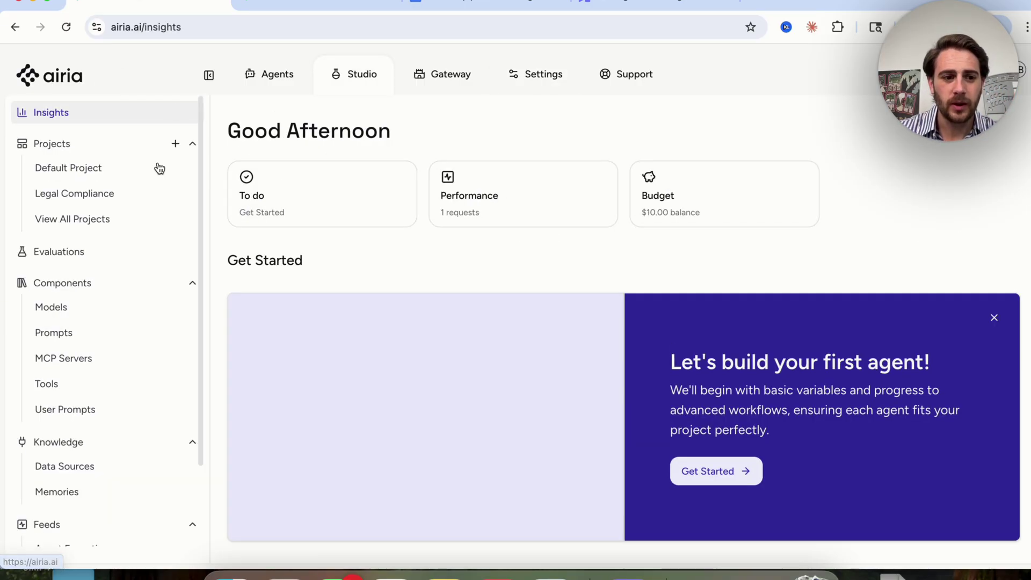
{"action": "scroll", "coordinate": [95, 474], "scroll_direction": "down", "scroll_amount": 3}
{"action": "left_click", "coordinate": [76, 536]}
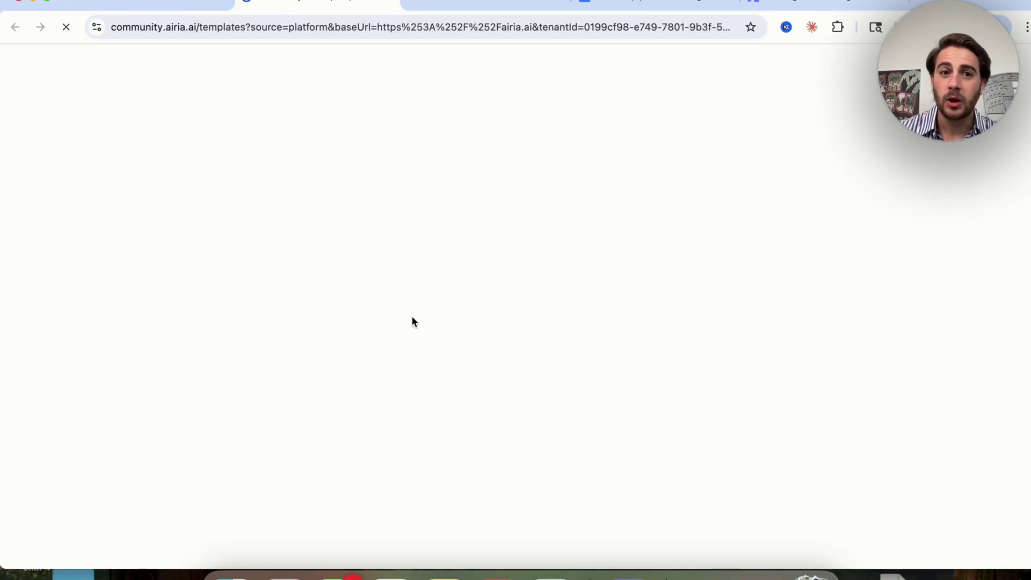
{"action": "scroll", "coordinate": [501, 204], "scroll_direction": "down", "scroll_amount": 7}
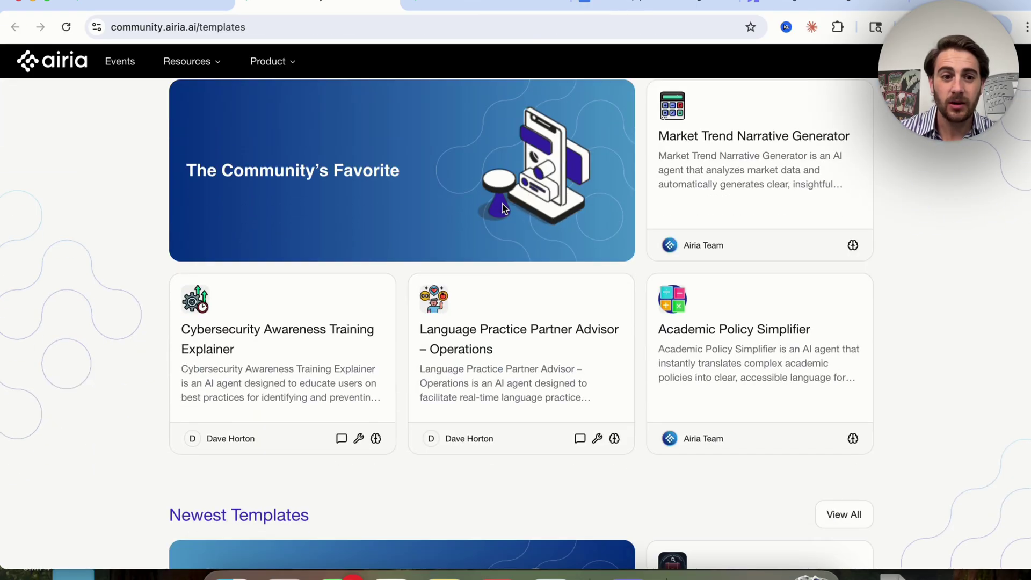
{"action": "scroll", "coordinate": [502, 204], "scroll_direction": "down", "scroll_amount": 10}
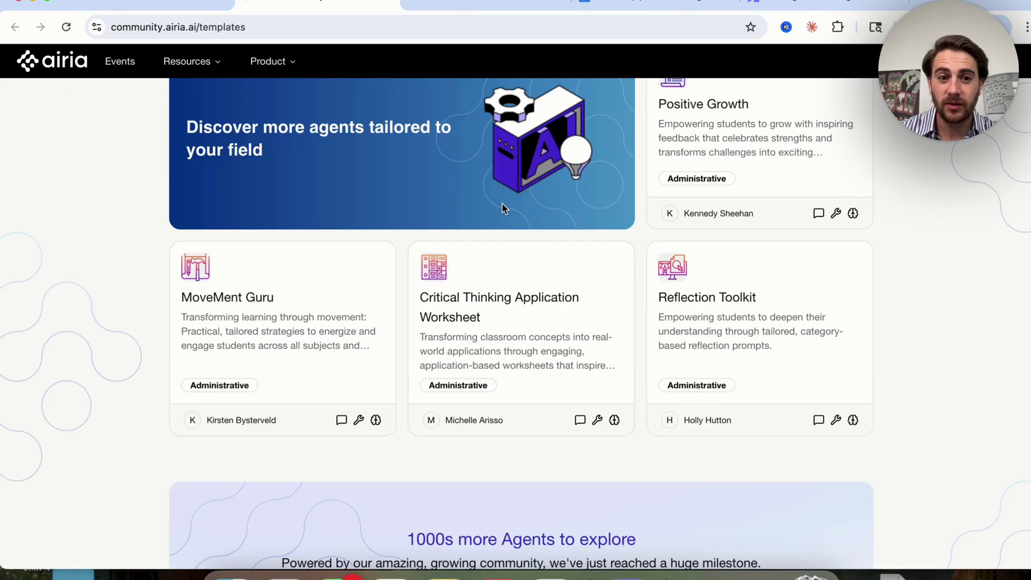
{"action": "scroll", "coordinate": [493, 304], "scroll_direction": "down", "scroll_amount": 6}
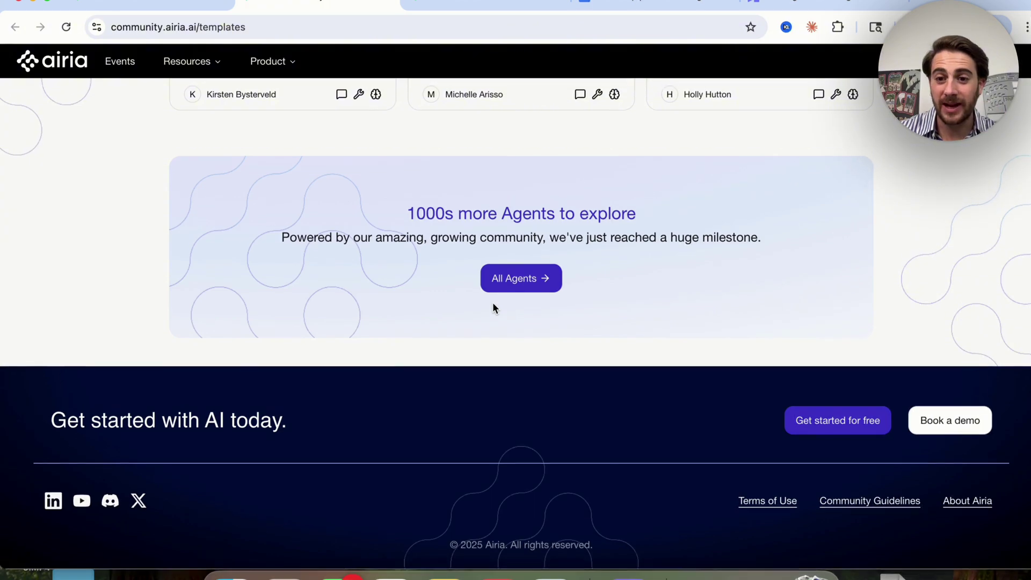
{"action": "scroll", "coordinate": [493, 304], "scroll_direction": "up", "scroll_amount": 20}
{"action": "scroll", "coordinate": [493, 304], "scroll_direction": "up", "scroll_amount": 2}
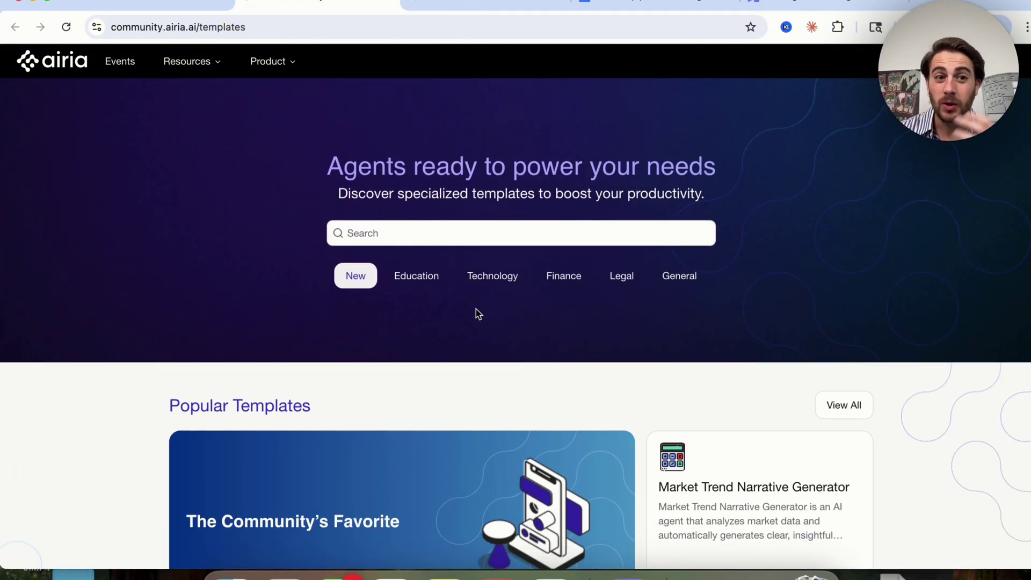
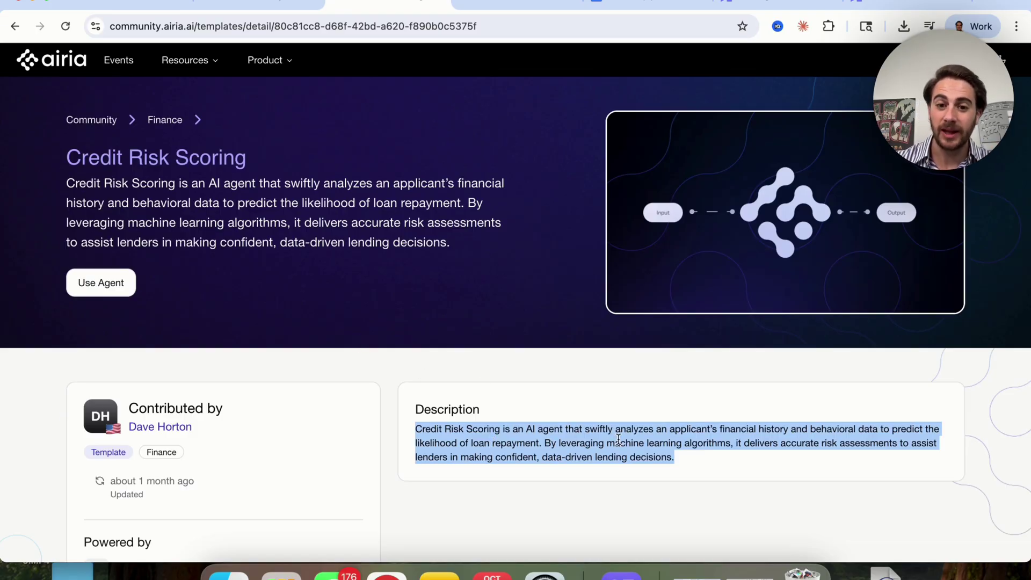
- Import the Credit Risk Scoring community agent into the Default Project and open it in the builder
{"action": "left_click", "coordinate": [692, 458]}
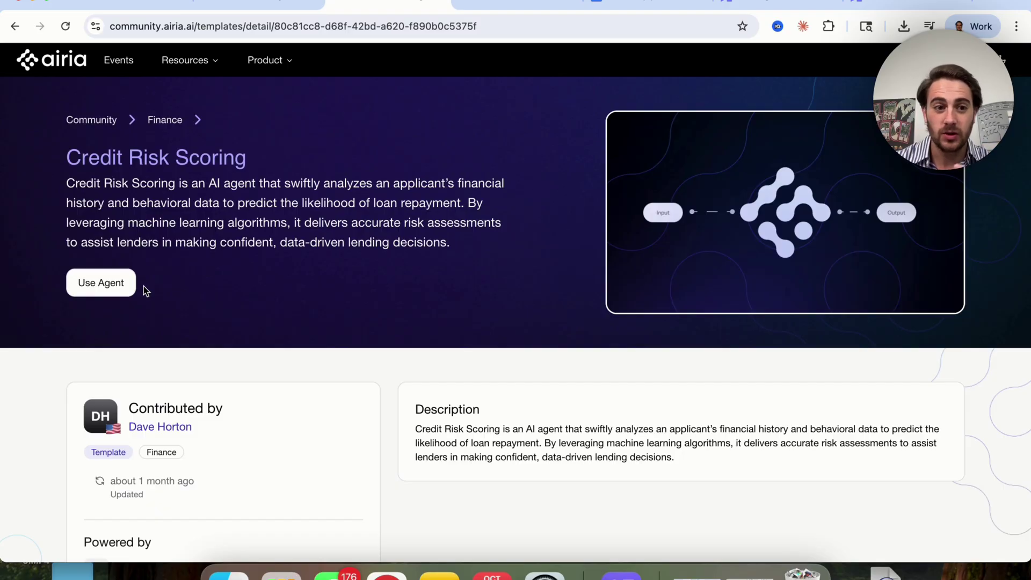
{"action": "left_click", "coordinate": [108, 290]}
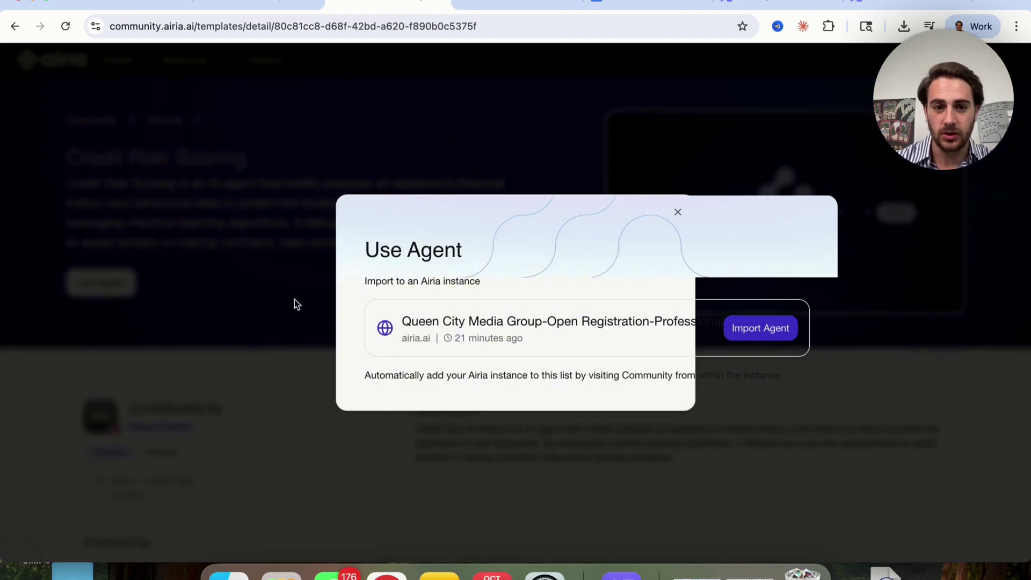
{"action": "left_click", "coordinate": [751, 337]}
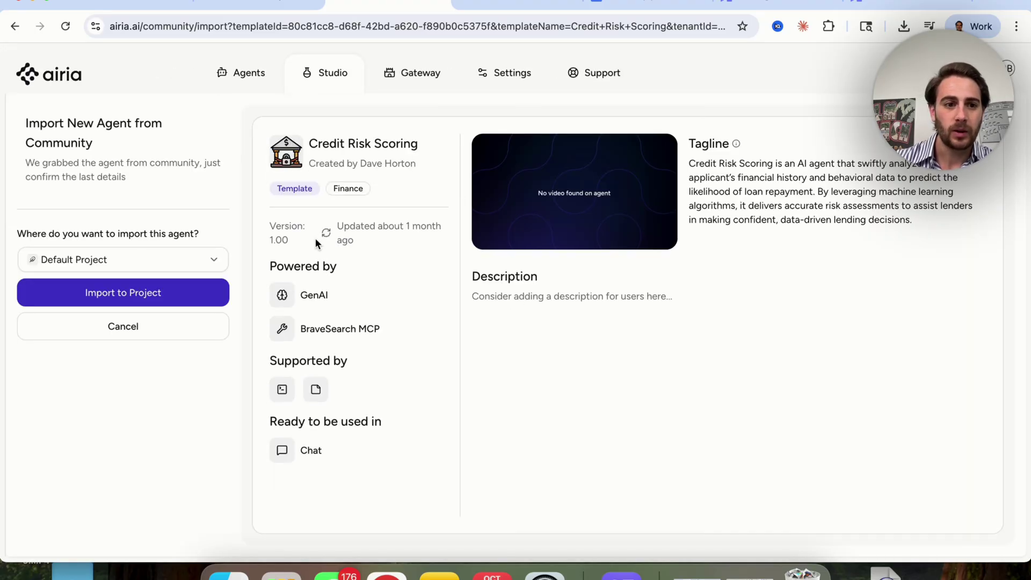
{"action": "left_click", "coordinate": [171, 290]}
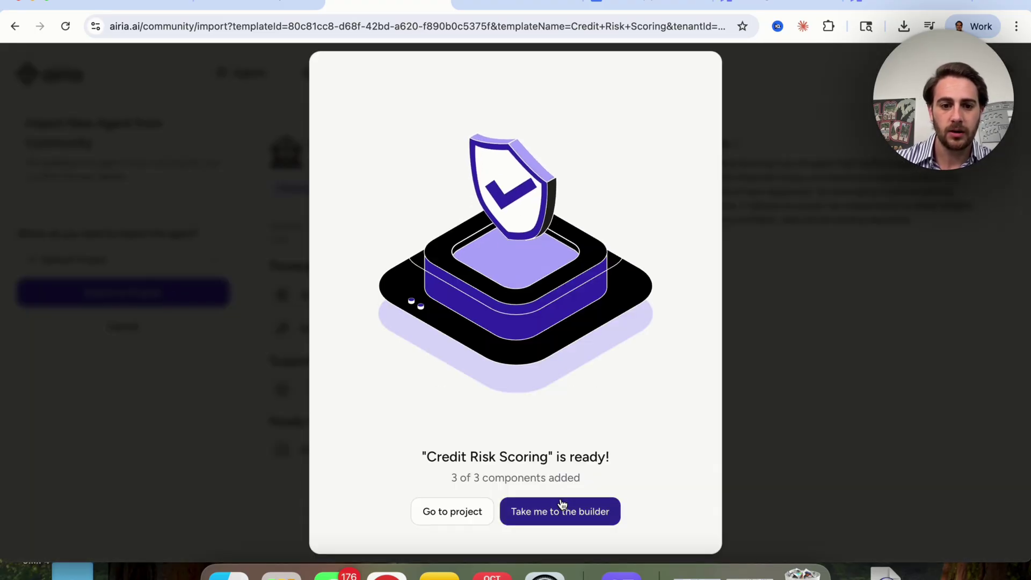
{"action": "left_click", "coordinate": [560, 505]}
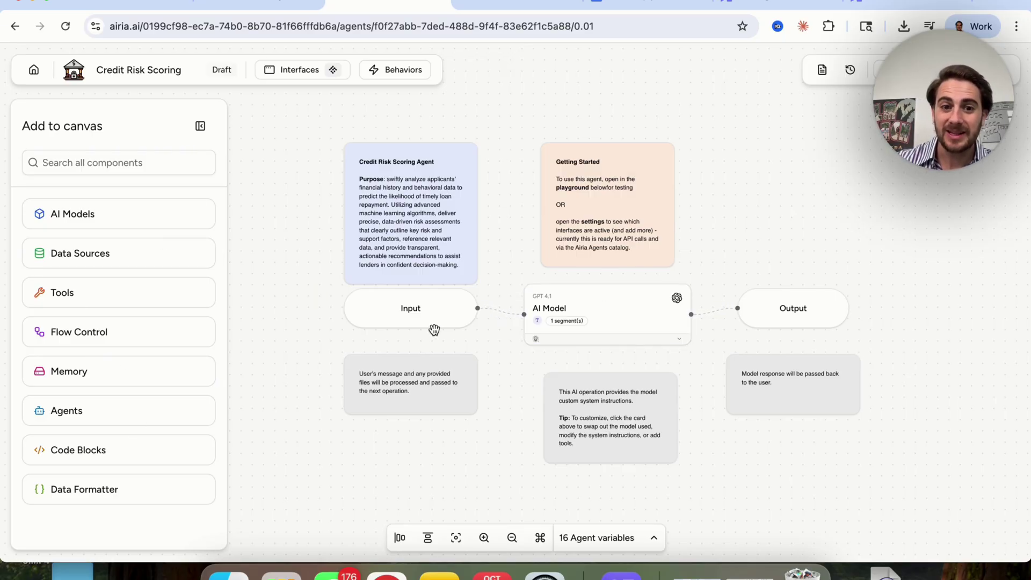
- Look through the agent variables and auto-arrange the workflow canvas, trying the vertical layout before settling on the horizontal one
{"action": "left_click", "coordinate": [651, 538]}
{"action": "scroll", "coordinate": [616, 474], "scroll_direction": "down", "scroll_amount": 8}
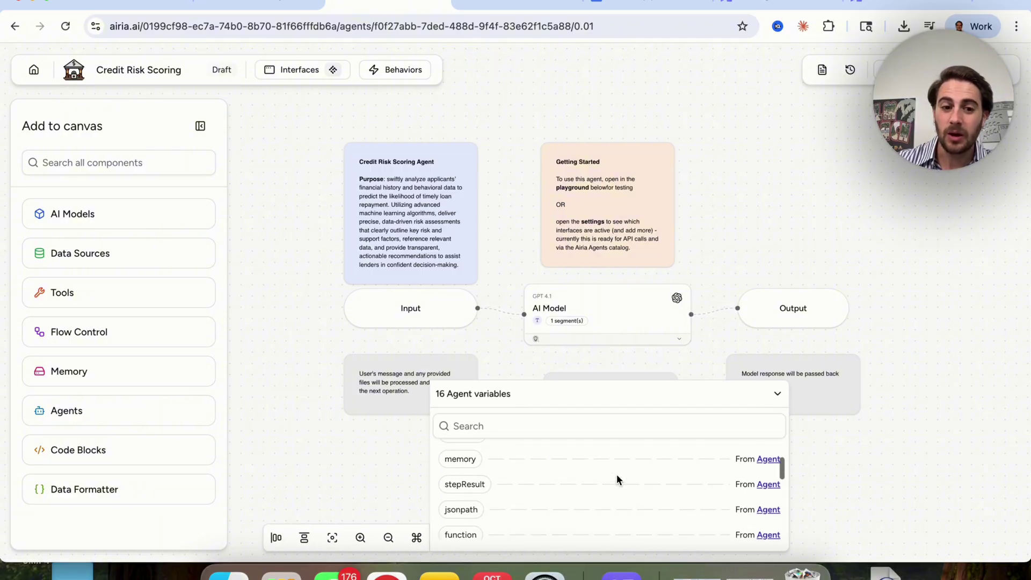
{"action": "left_click", "coordinate": [304, 537]}
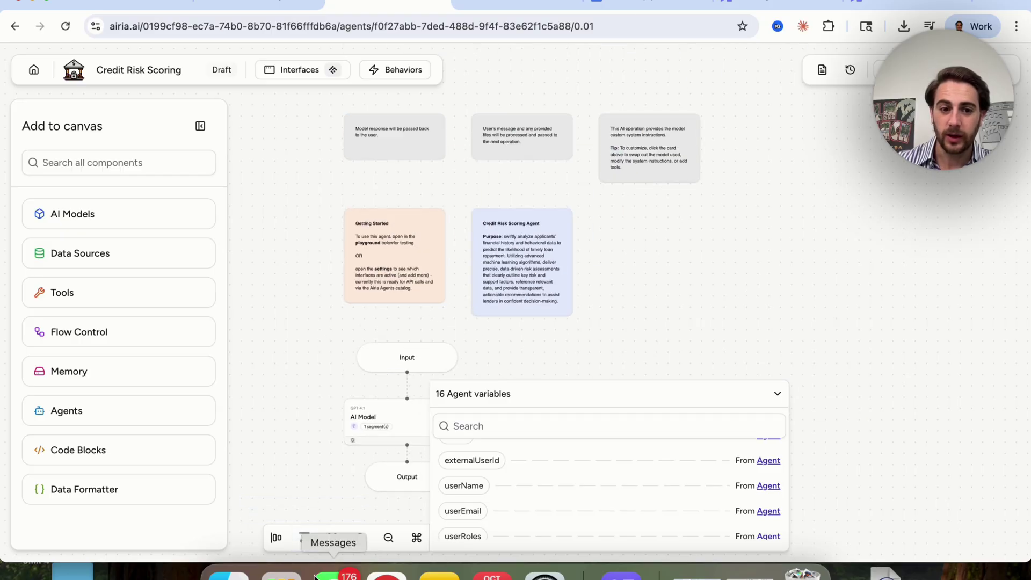
{"action": "left_click", "coordinate": [277, 538]}
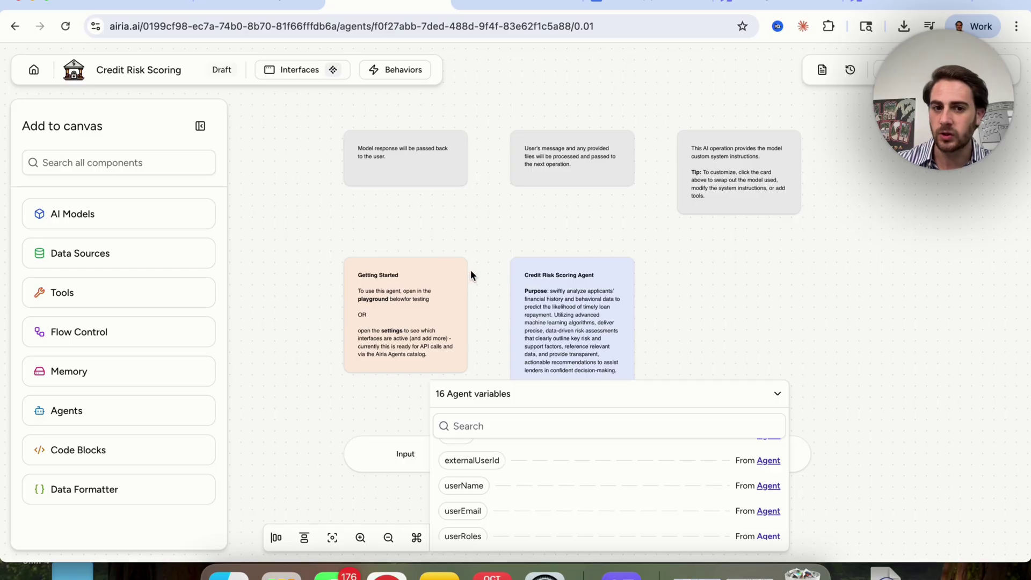
{"action": "left_click", "coordinate": [777, 395]}
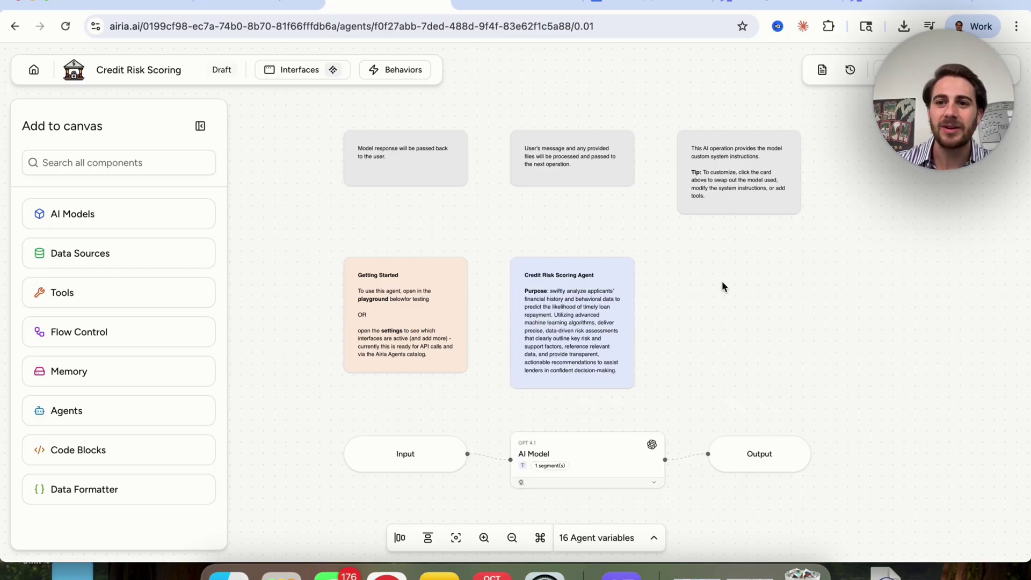
- Open the Credit Risk Scoring agent's test view and check its file upload option, cancelling without choosing a file
{"action": "left_click", "coordinate": [994, 70]}
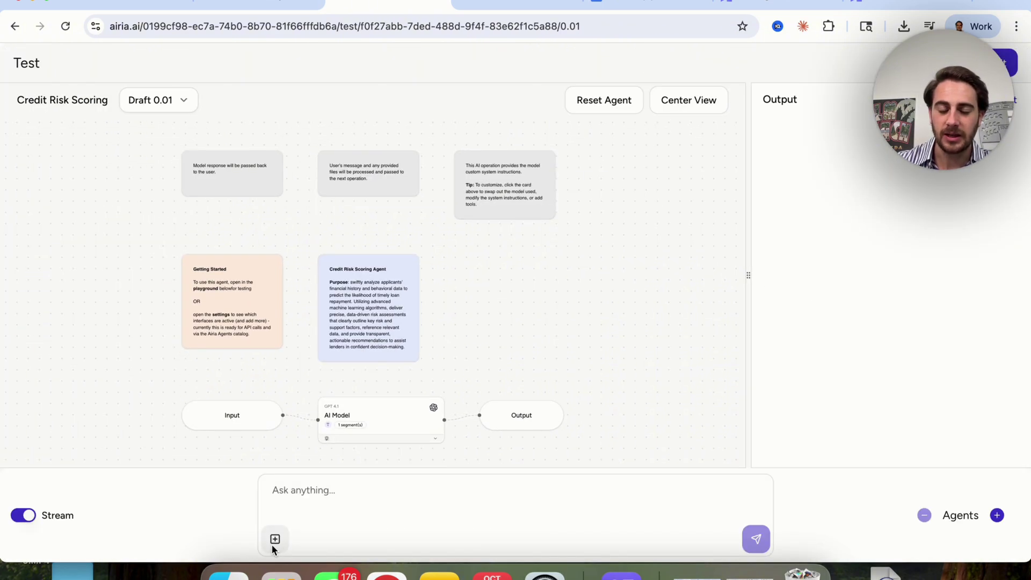
{"action": "left_click", "coordinate": [275, 539]}
{"action": "left_click", "coordinate": [974, 277]}
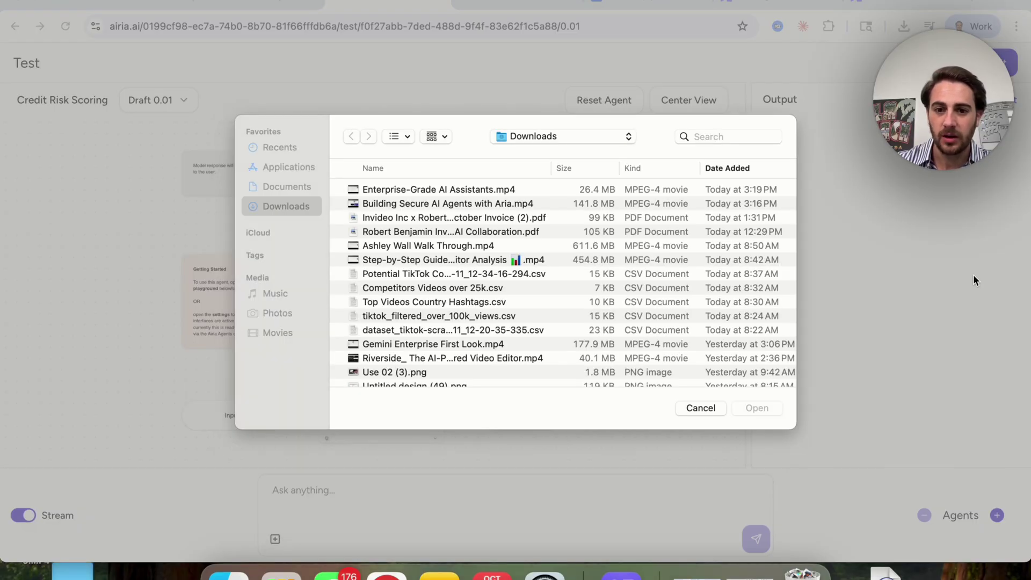
{"action": "left_click", "coordinate": [701, 409]}
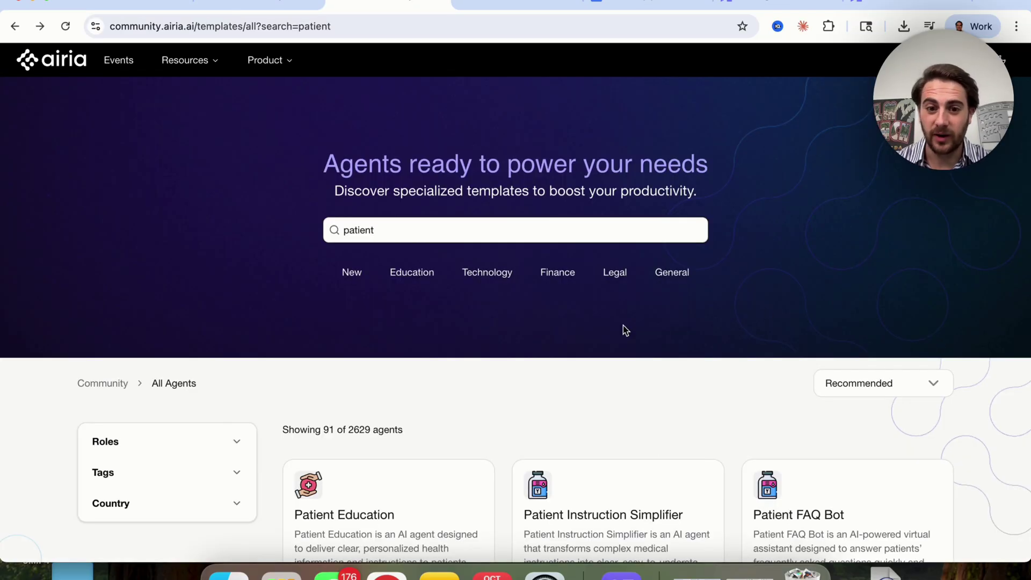
- Browse the community's patient-related agents, and narrow the template search to "patient intake"
{"action": "scroll", "coordinate": [623, 325], "scroll_direction": "down", "scroll_amount": 1}
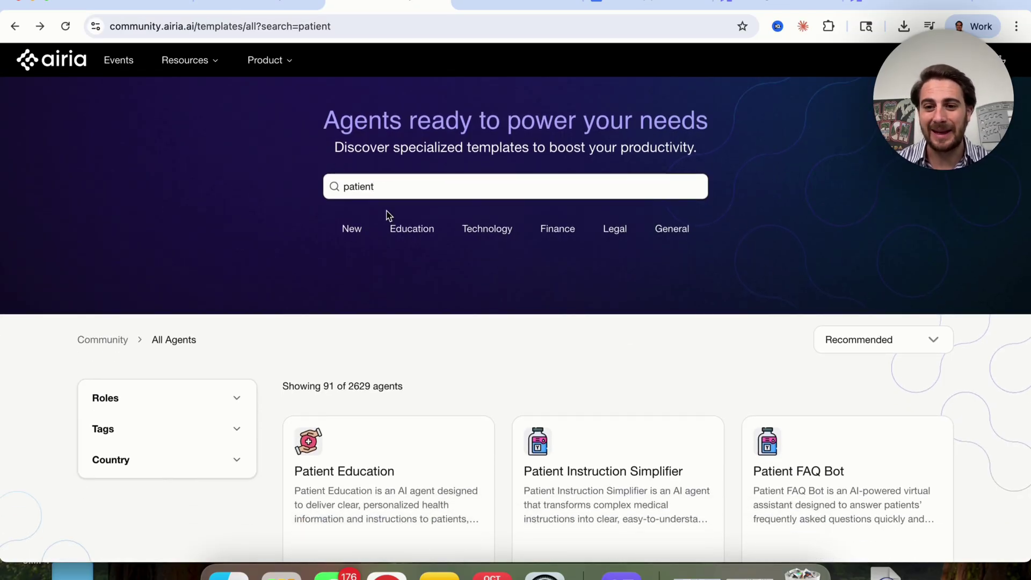
{"action": "scroll", "coordinate": [387, 214], "scroll_direction": "down", "scroll_amount": 4}
{"action": "scroll", "coordinate": [387, 213], "scroll_direction": "down", "scroll_amount": 2}
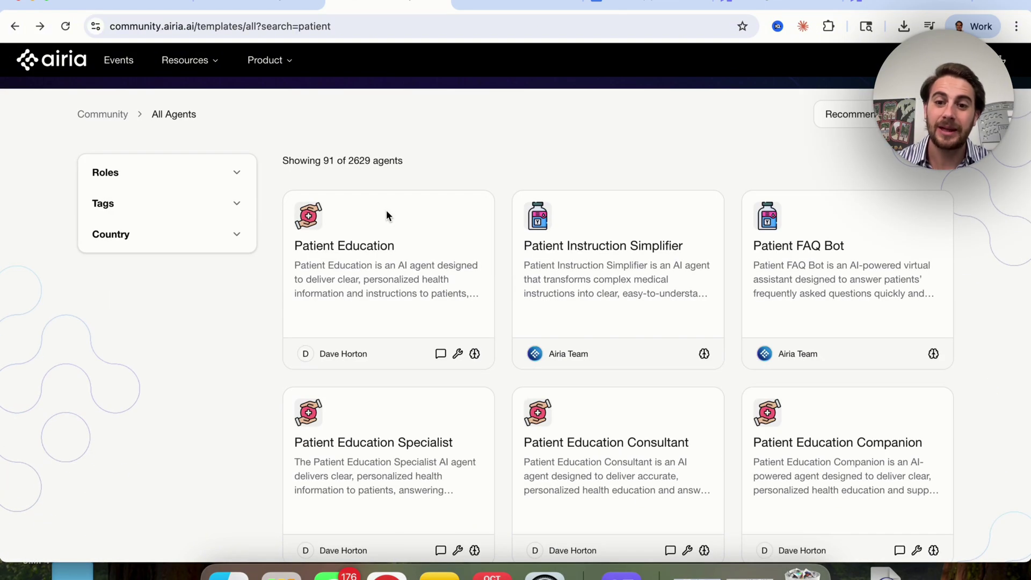
{"action": "scroll", "coordinate": [387, 214], "scroll_direction": "up", "scroll_amount": 7}
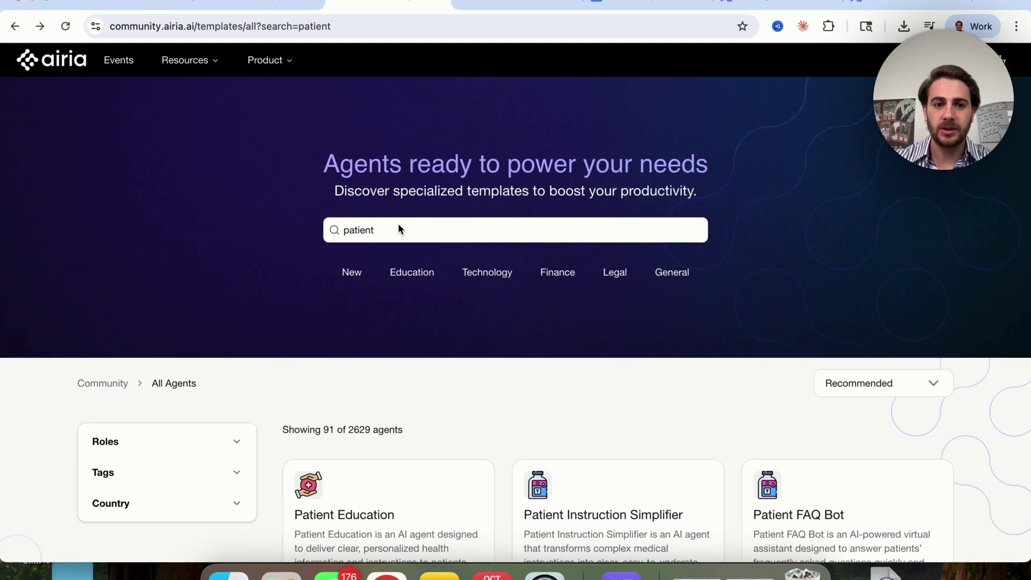
{"action": "type", "text": "intake"}
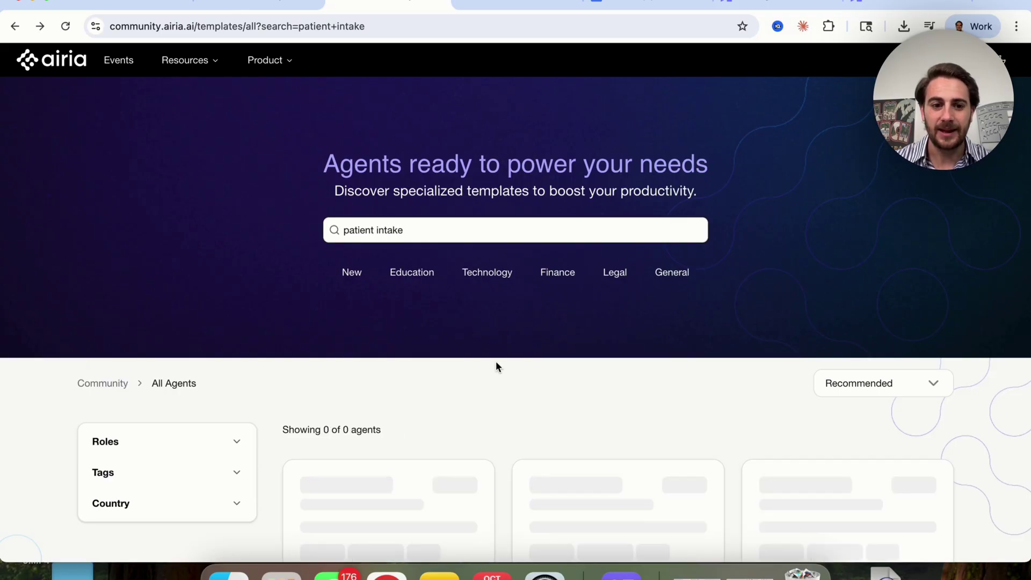
{"action": "scroll", "coordinate": [496, 361], "scroll_direction": "down", "scroll_amount": 3}
{"action": "scroll", "coordinate": [496, 361], "scroll_direction": "down", "scroll_amount": 2}
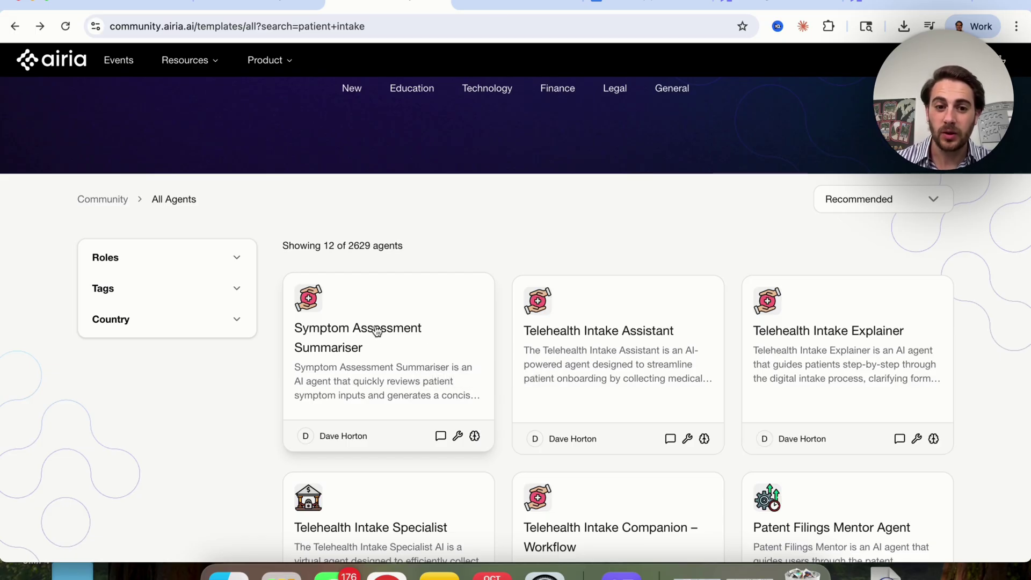
- Import the Symptom Assessment Summariser community agent into the Default Project and open it in the builder
{"action": "left_click", "coordinate": [407, 332]}
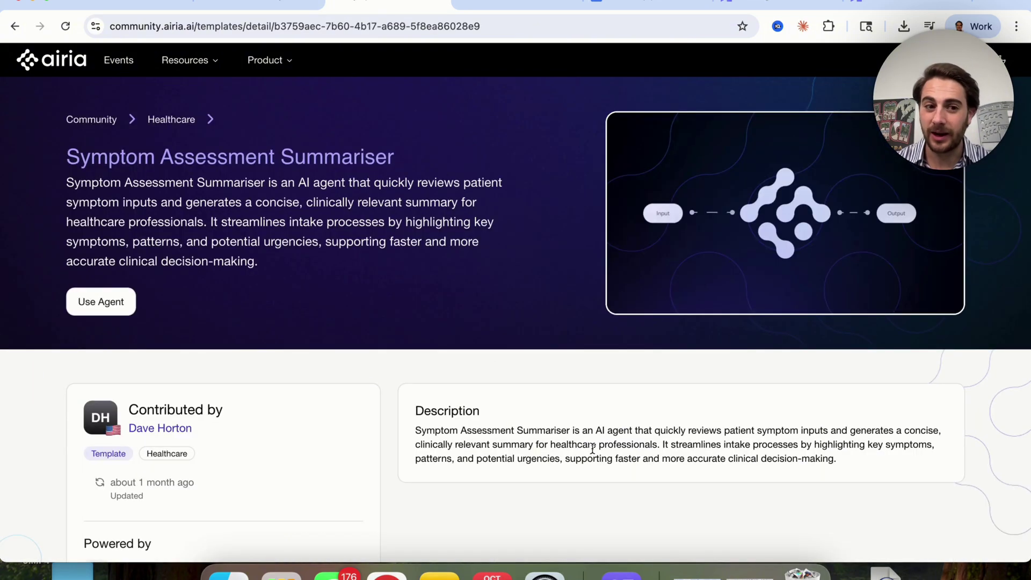
{"action": "left_click", "coordinate": [101, 299]}
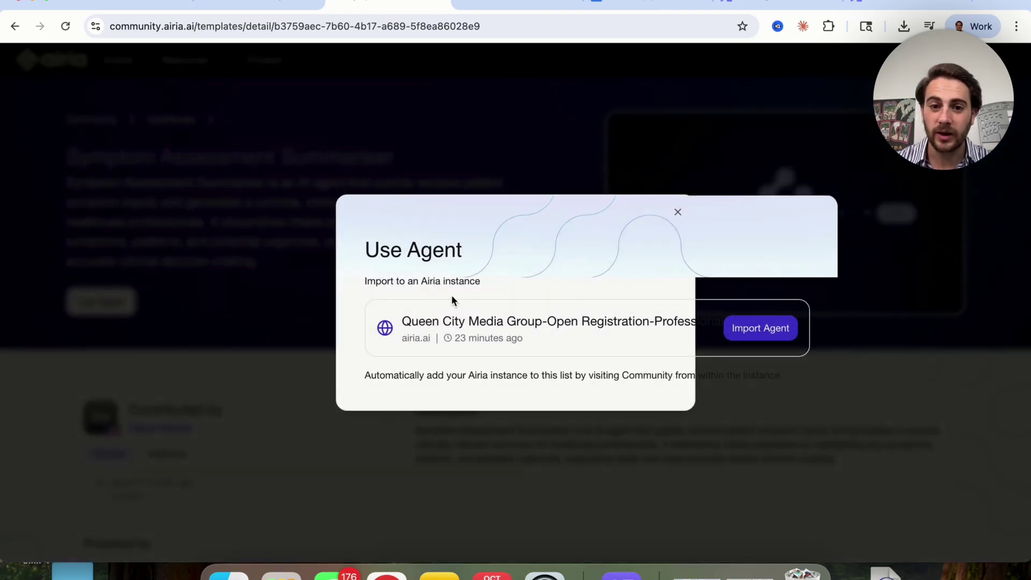
{"action": "left_click", "coordinate": [743, 337]}
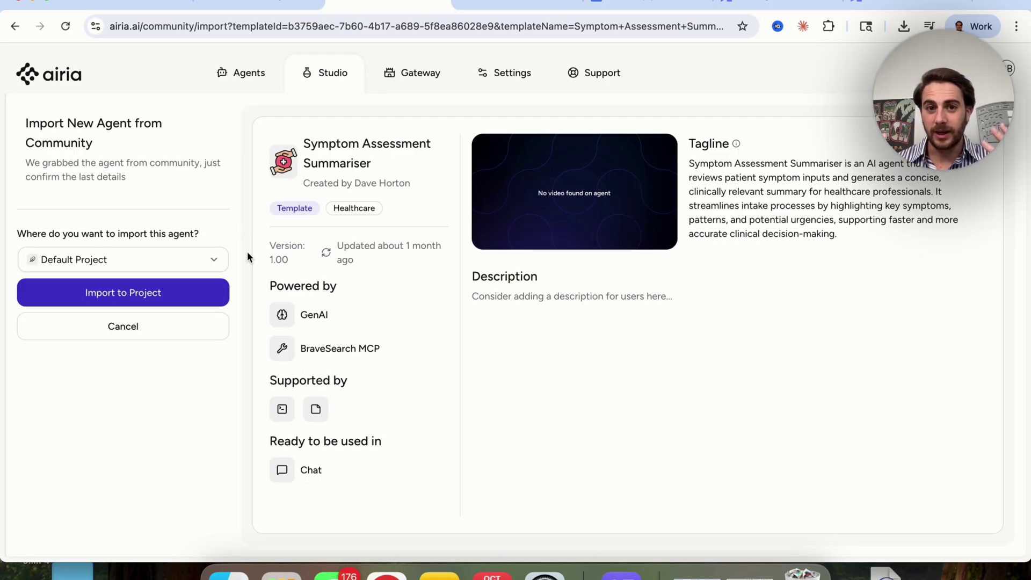
{"action": "left_click", "coordinate": [212, 293]}
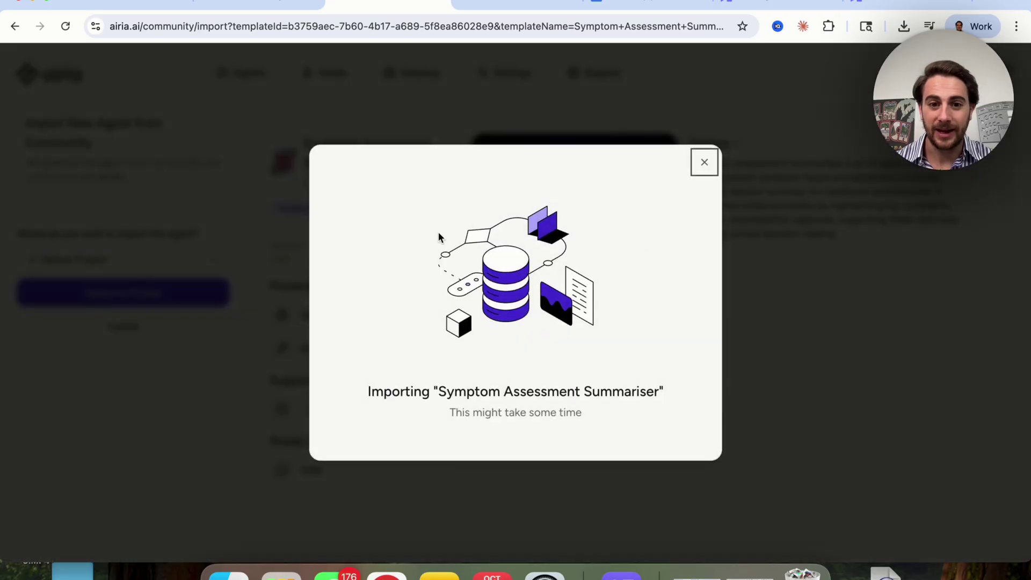
{"action": "left_click", "coordinate": [566, 540]}
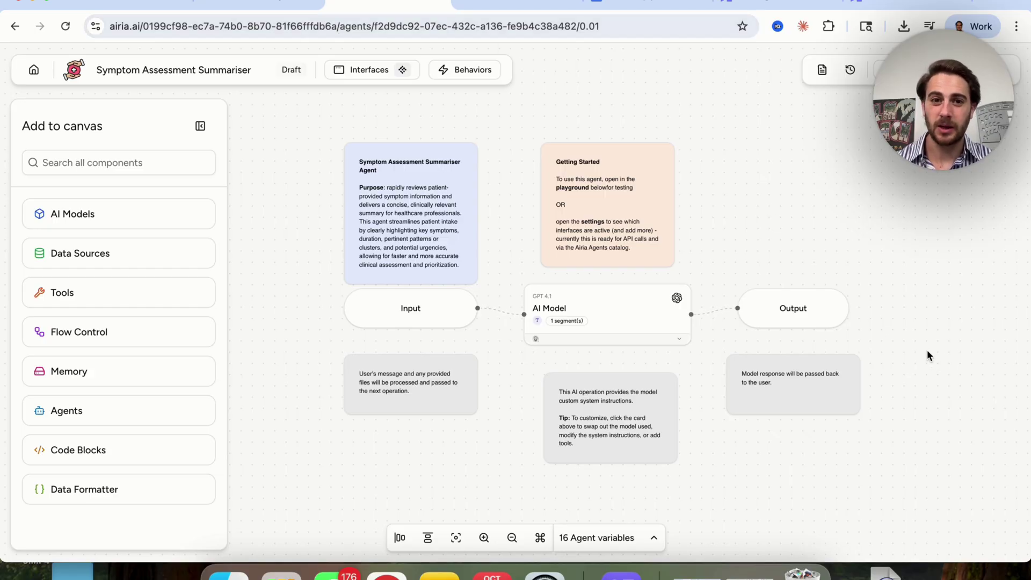
- Switch back to the community's Legal templates page
{"action": "key", "text": "ctrl+shift+Tab"}
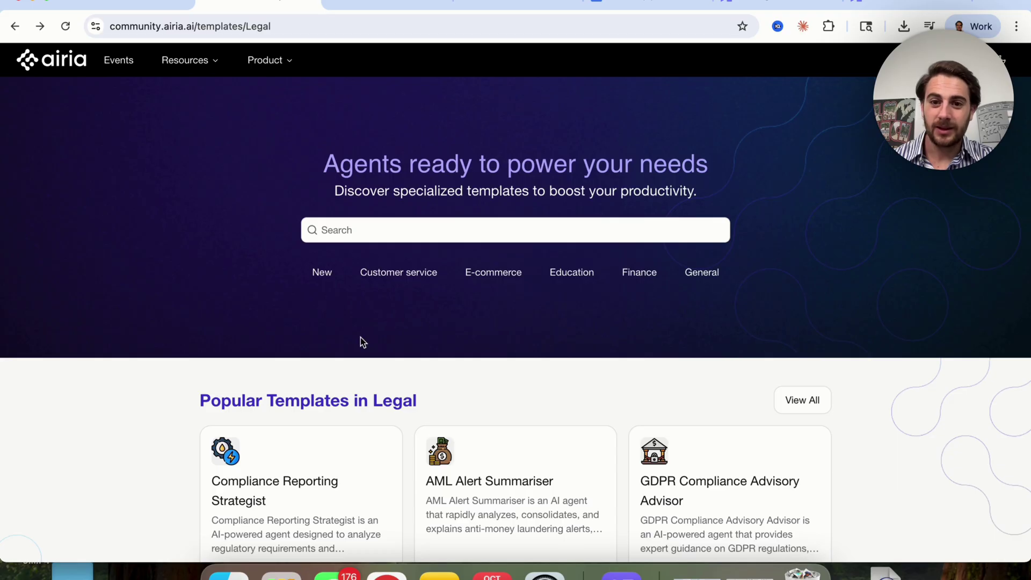
- Browse the full list of Legal agent templates, and open the Fraud Risk Language Detector agent's page to review its description
{"action": "left_click", "coordinate": [796, 398]}
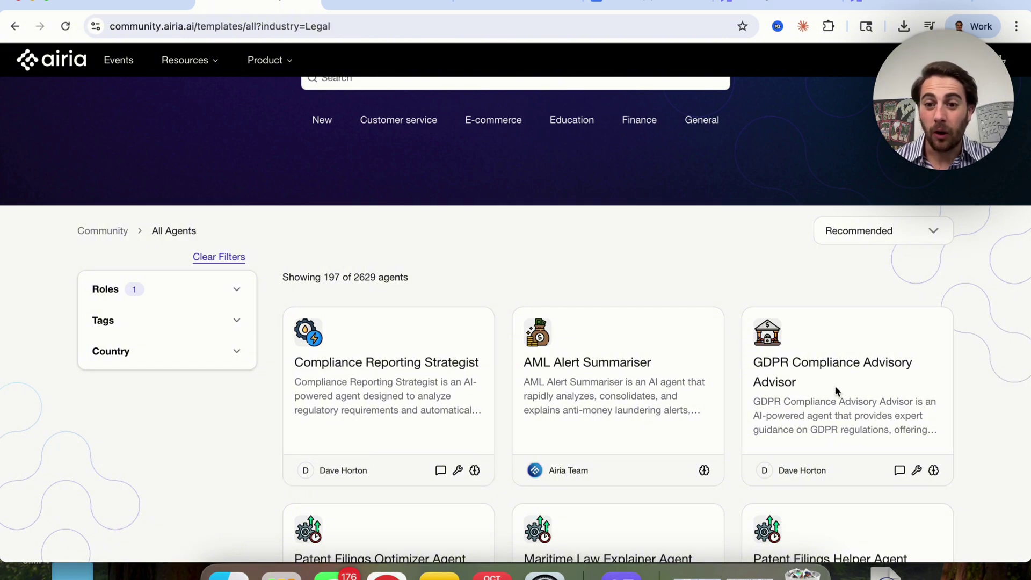
{"action": "scroll", "coordinate": [835, 385], "scroll_direction": "down", "scroll_amount": 3}
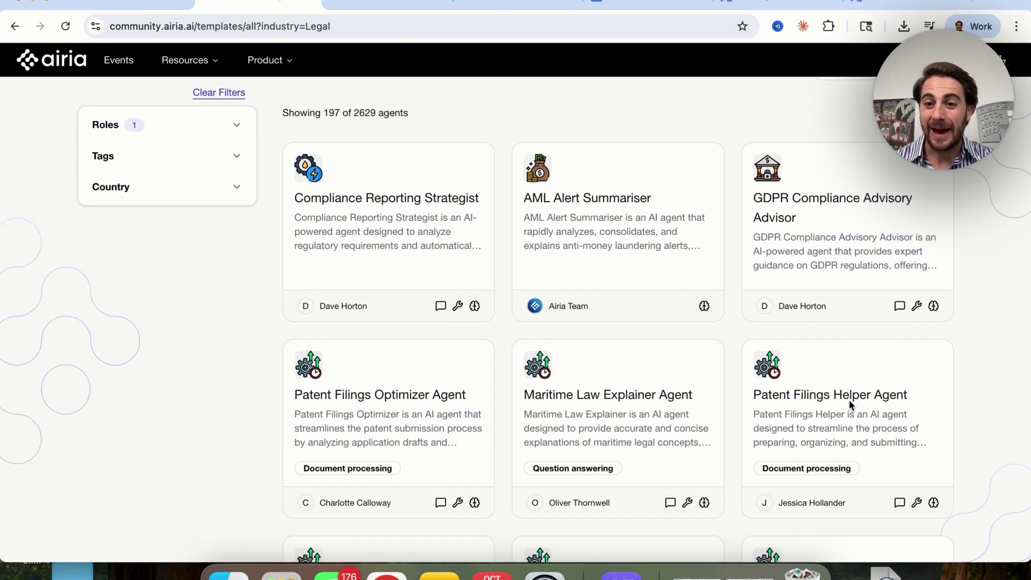
{"action": "scroll", "coordinate": [849, 400], "scroll_direction": "down", "scroll_amount": 5}
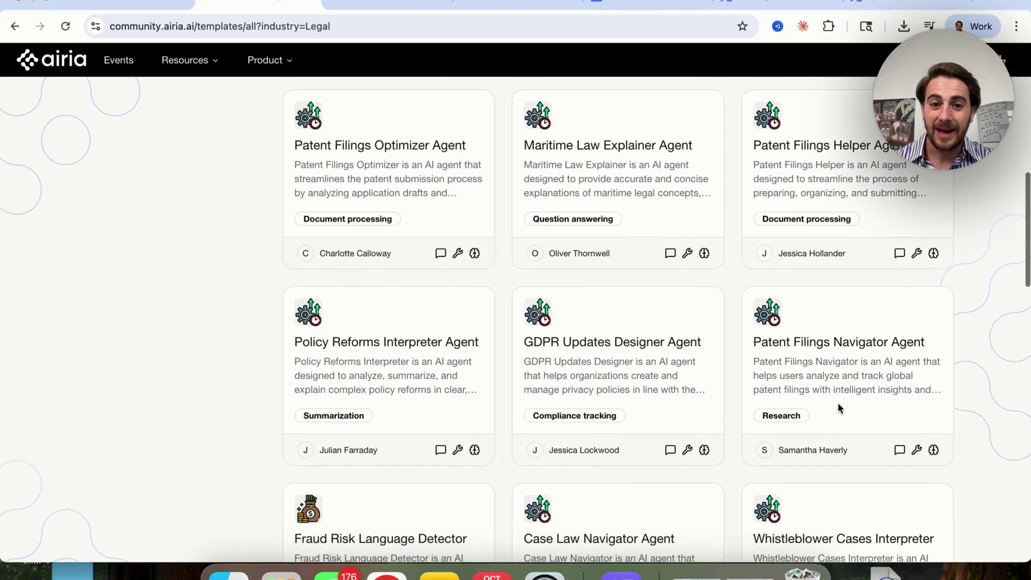
{"action": "scroll", "coordinate": [676, 374], "scroll_direction": "down", "scroll_amount": 2}
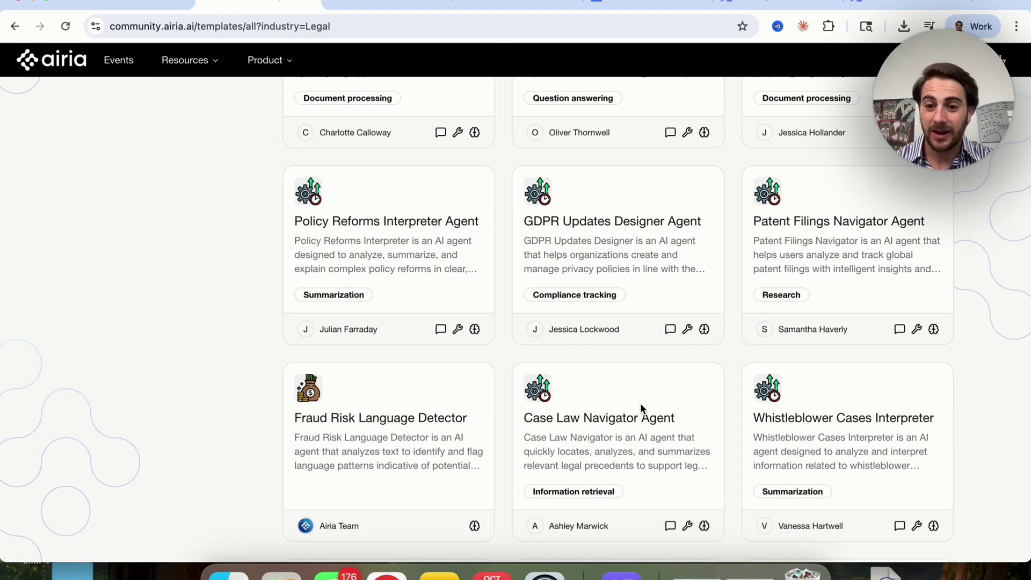
{"action": "scroll", "coordinate": [640, 403], "scroll_direction": "down", "scroll_amount": 1}
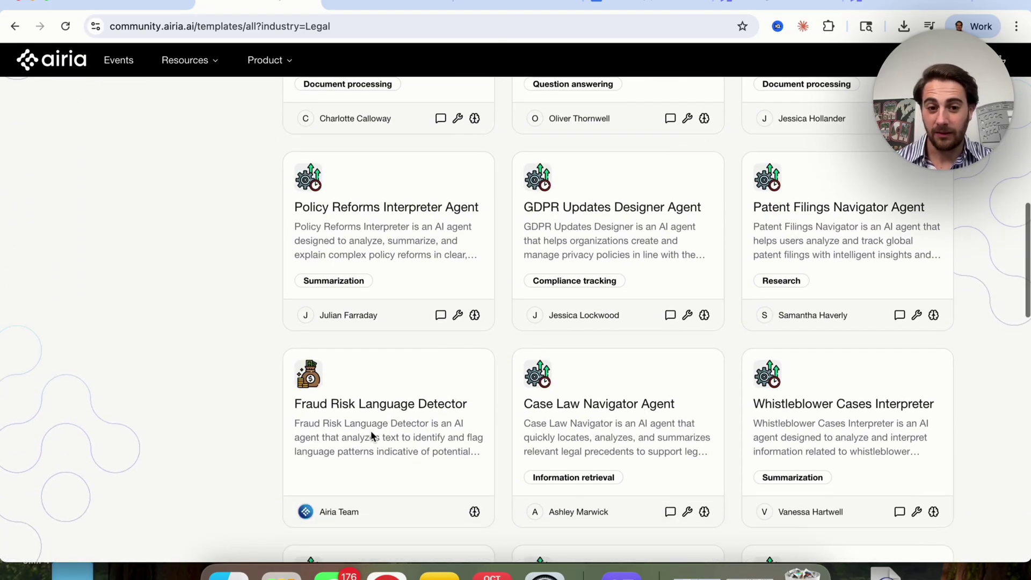
{"action": "left_click", "coordinate": [425, 434]}
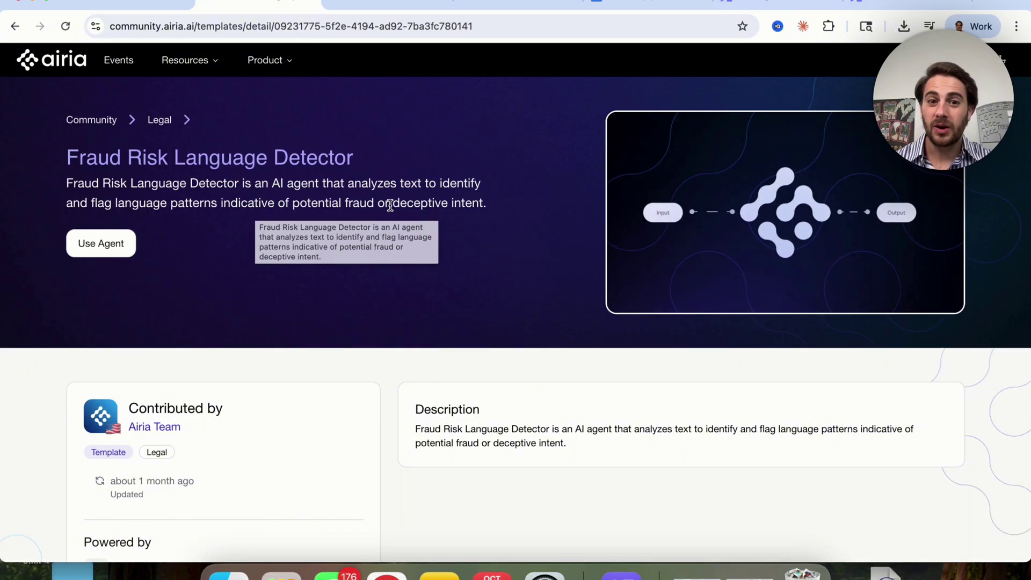
{"action": "left_click_drag", "start_coordinate": [479, 204], "coordinate": [317, 202]}
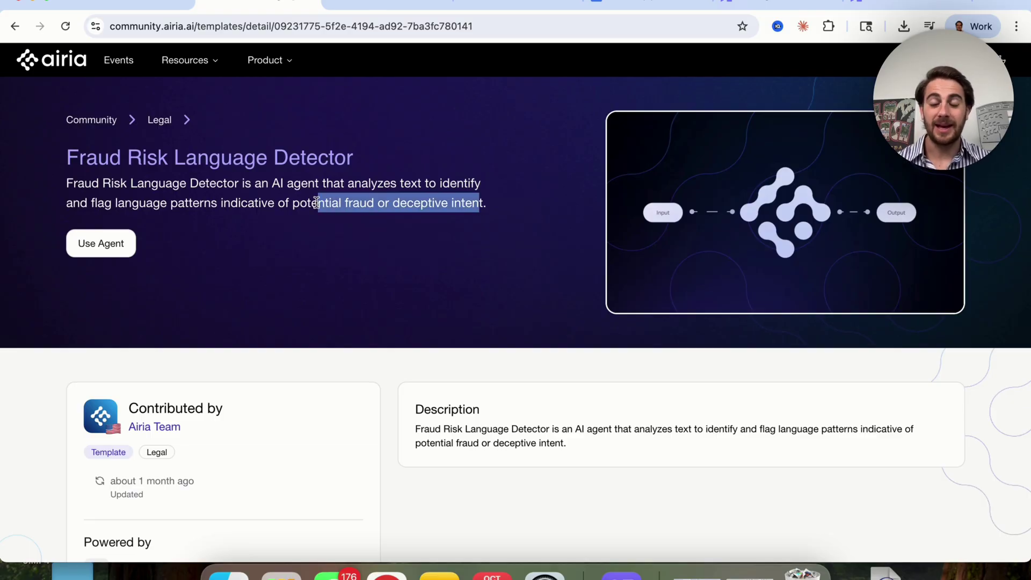